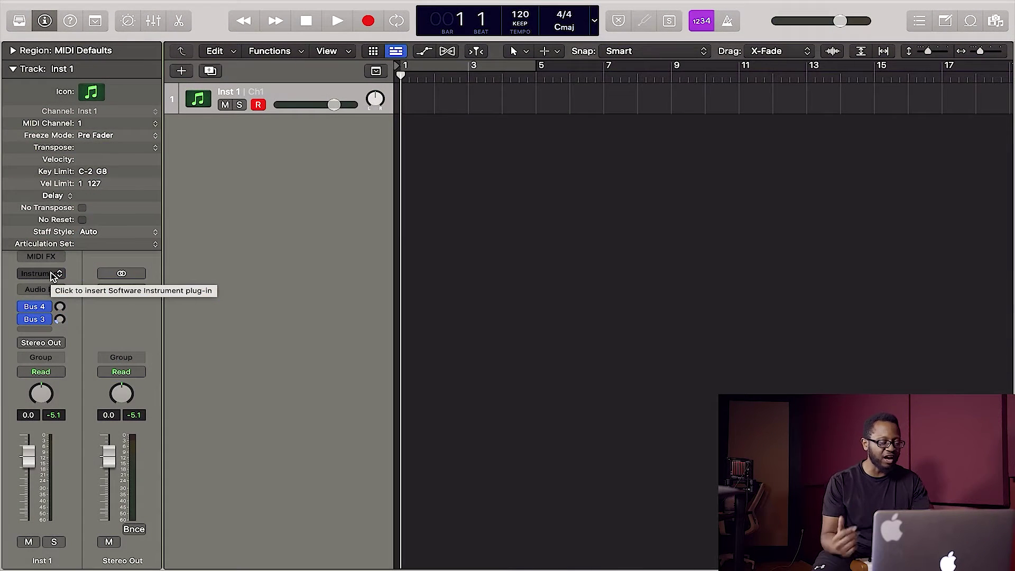
Load Kontakt as a Multi-Output (8xStereo, 8xMono) instrument on the Inst 1 track.
{"action": "left_click", "coordinate": [53, 274]}
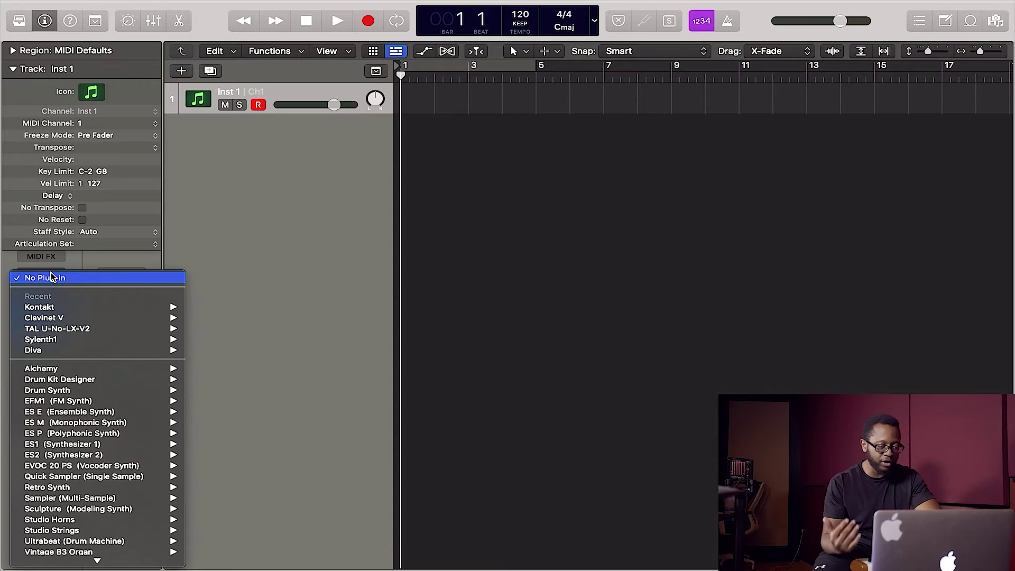
{"action": "mouse_move", "coordinate": [84, 549]}
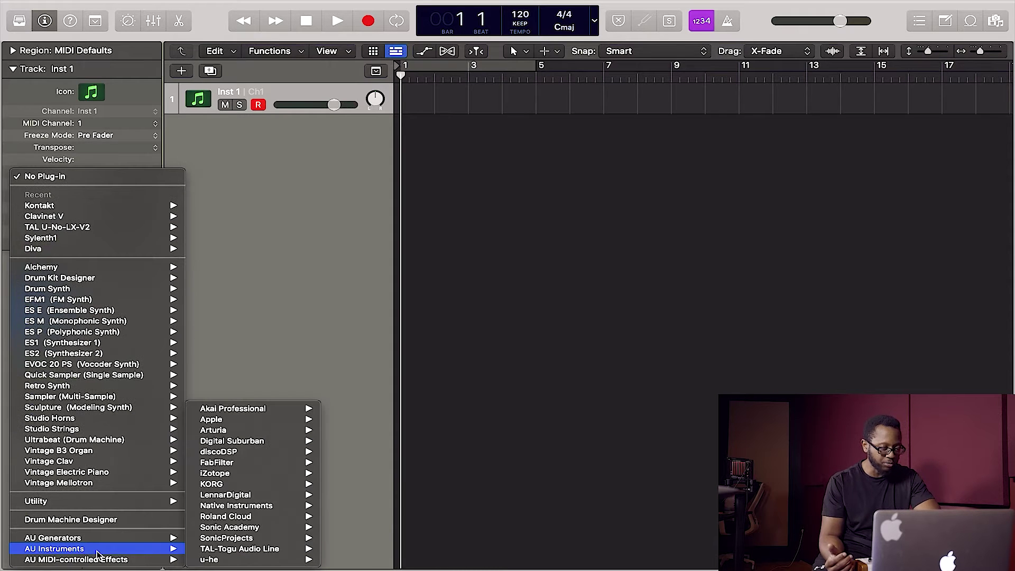
{"action": "mouse_move", "coordinate": [238, 505]}
{"action": "mouse_move", "coordinate": [365, 506]}
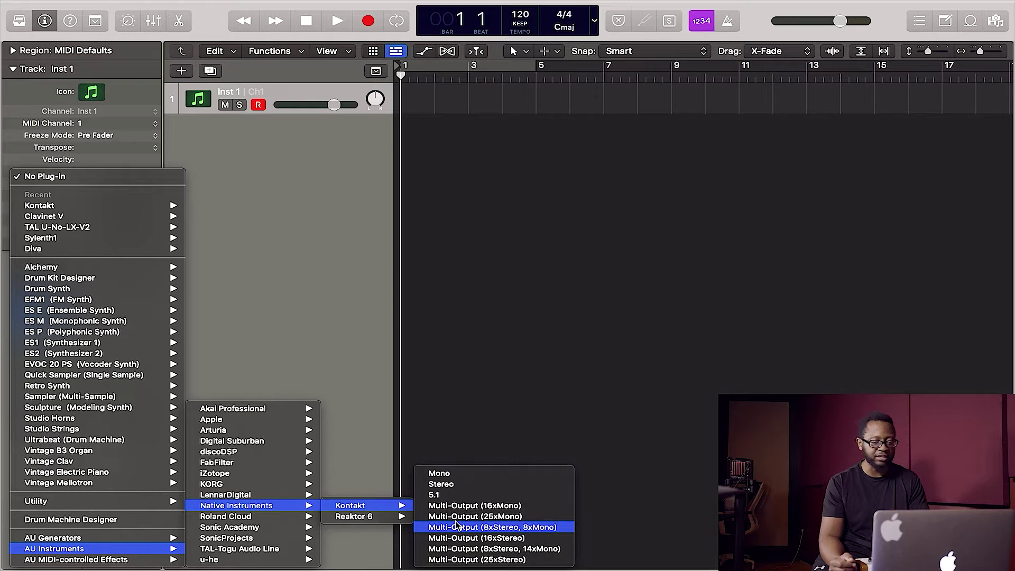
{"action": "left_click", "coordinate": [457, 527]}
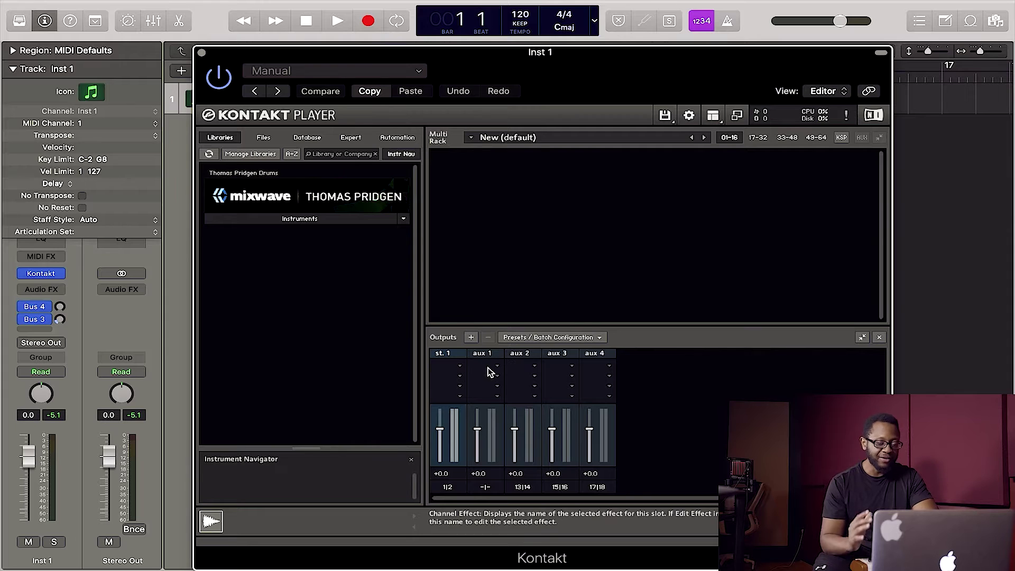
{"action": "left_click", "coordinate": [712, 118]}
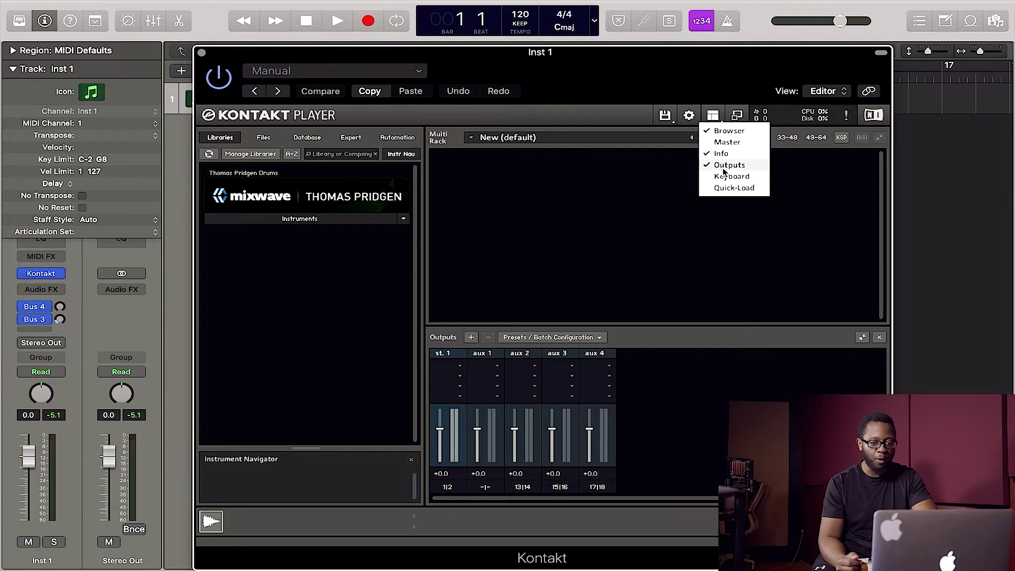
{"action": "left_click", "coordinate": [728, 165]}
{"action": "left_click", "coordinate": [718, 123]}
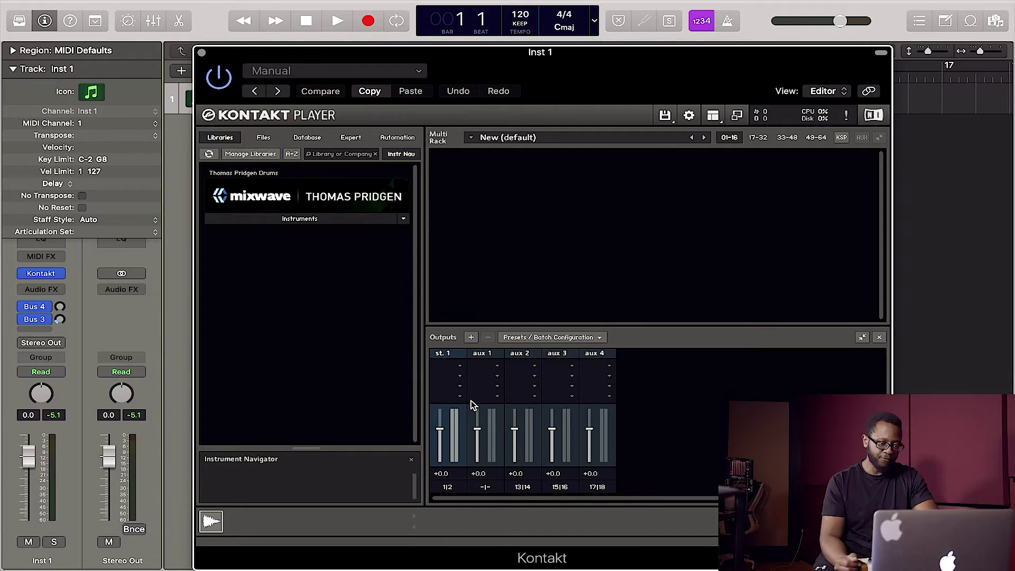
Create 8 stereo output channels starting at host output kik [1], deleting the existing channels.
{"action": "left_click", "coordinate": [471, 339]}
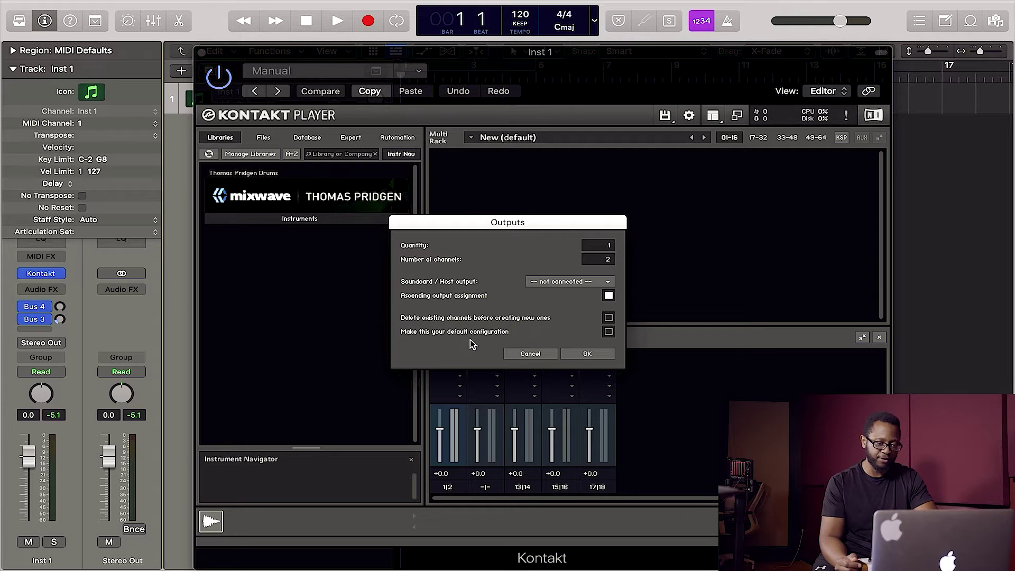
{"action": "double_click", "coordinate": [607, 245]}
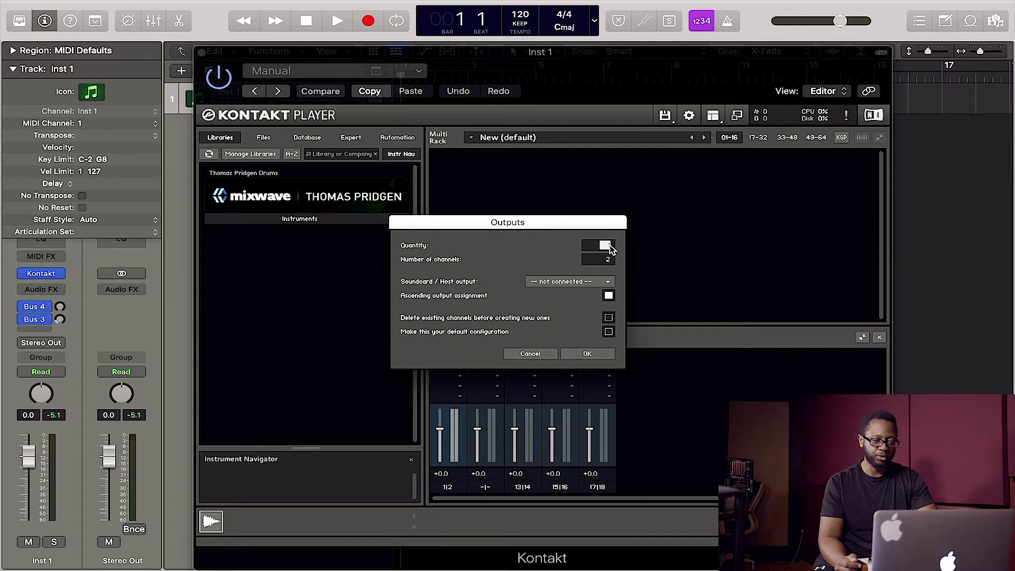
{"action": "type", "text": "8"}
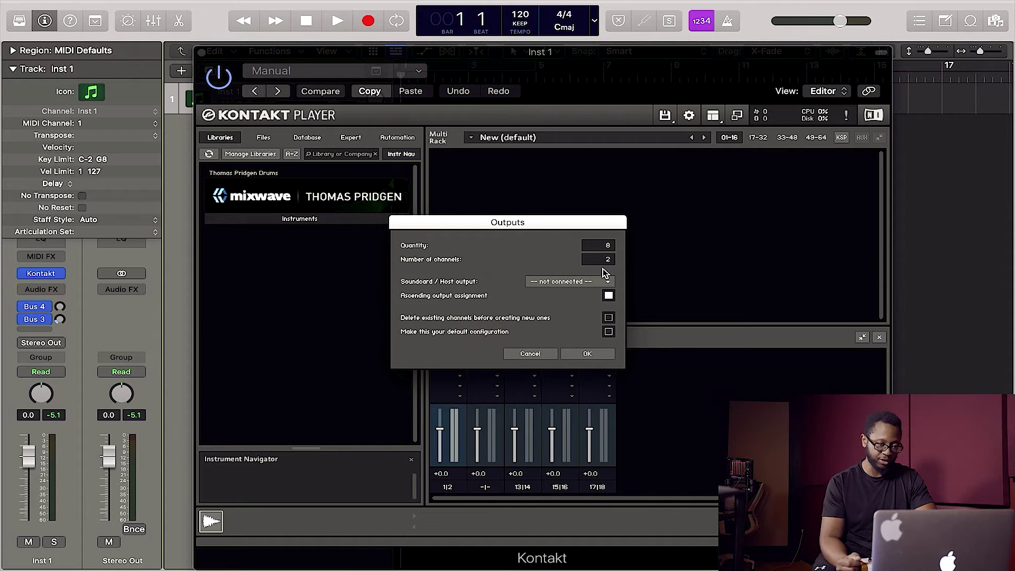
{"action": "left_click", "coordinate": [567, 282]}
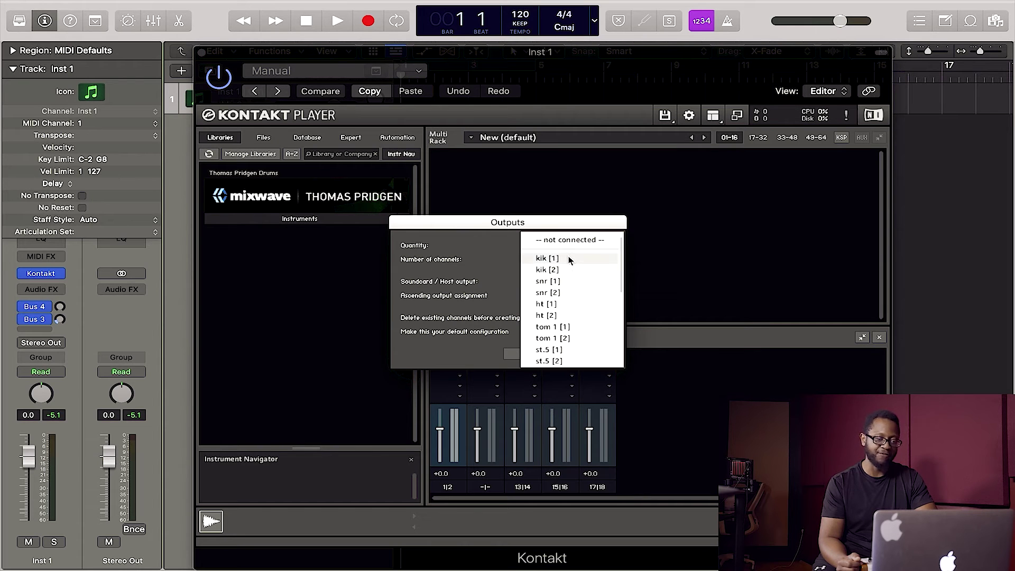
{"action": "left_click", "coordinate": [569, 259]}
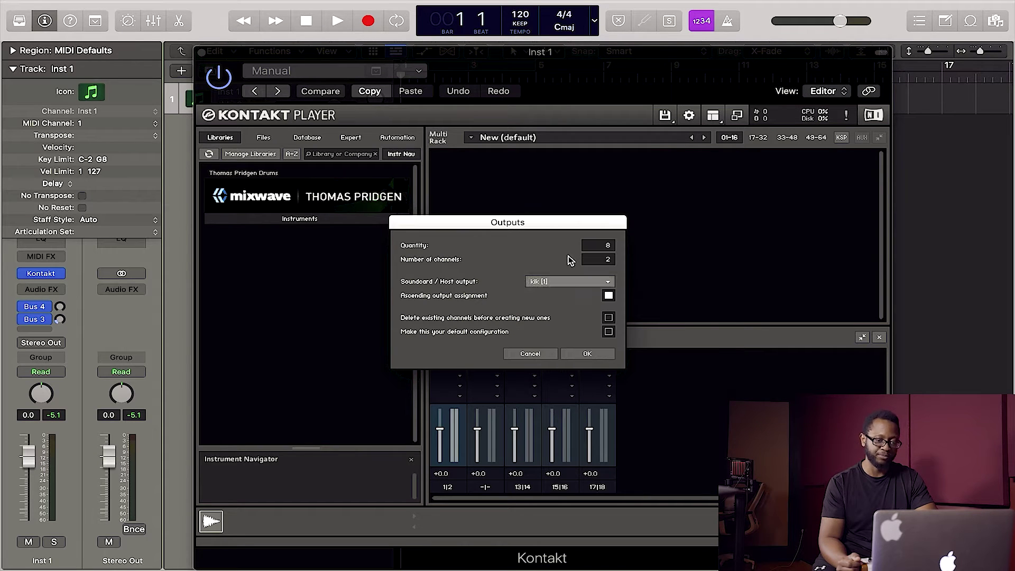
{"action": "left_click", "coordinate": [608, 317]}
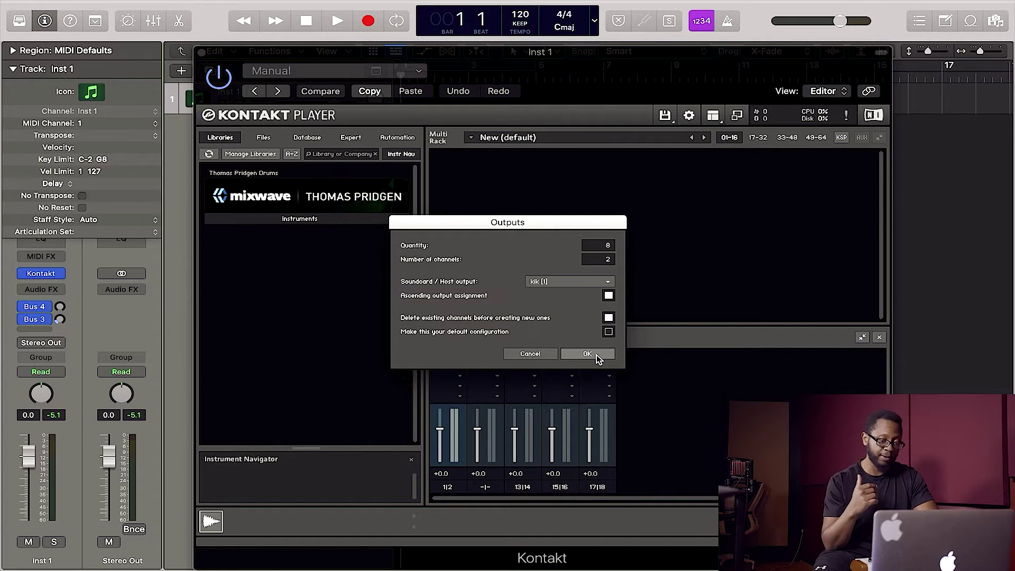
{"action": "left_click", "coordinate": [596, 354]}
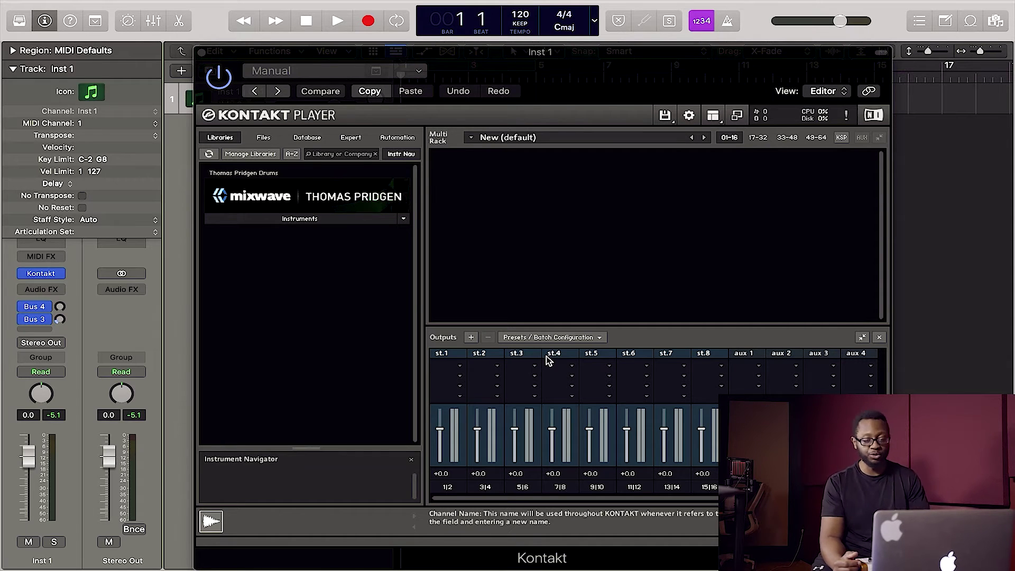
Add 8 single-channel (mono) outputs starting at host output aux 1 [1].
{"action": "left_click", "coordinate": [472, 338]}
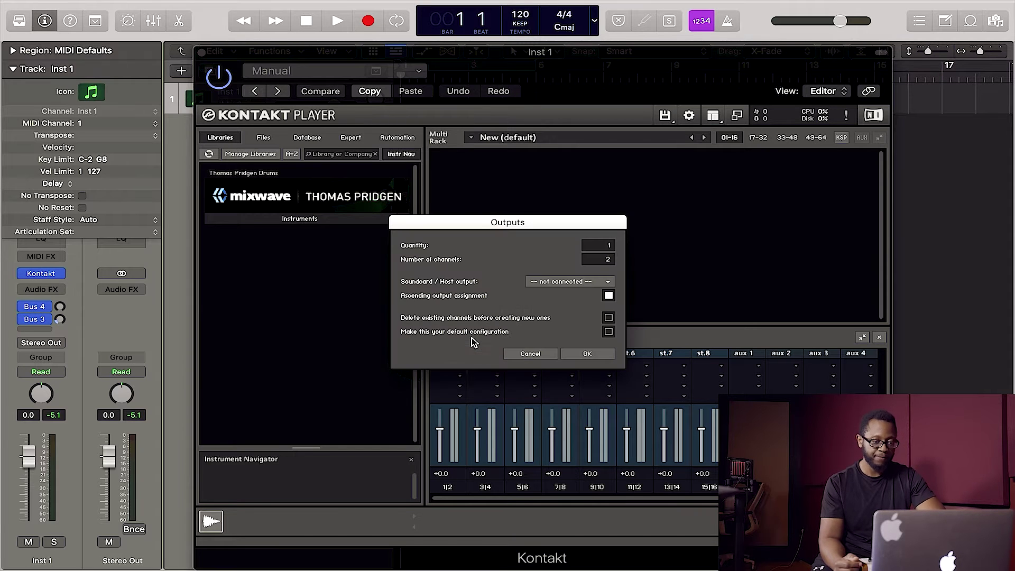
{"action": "double_click", "coordinate": [607, 243]}
{"action": "type", "text": "8"}
{"action": "key", "text": "Return"}
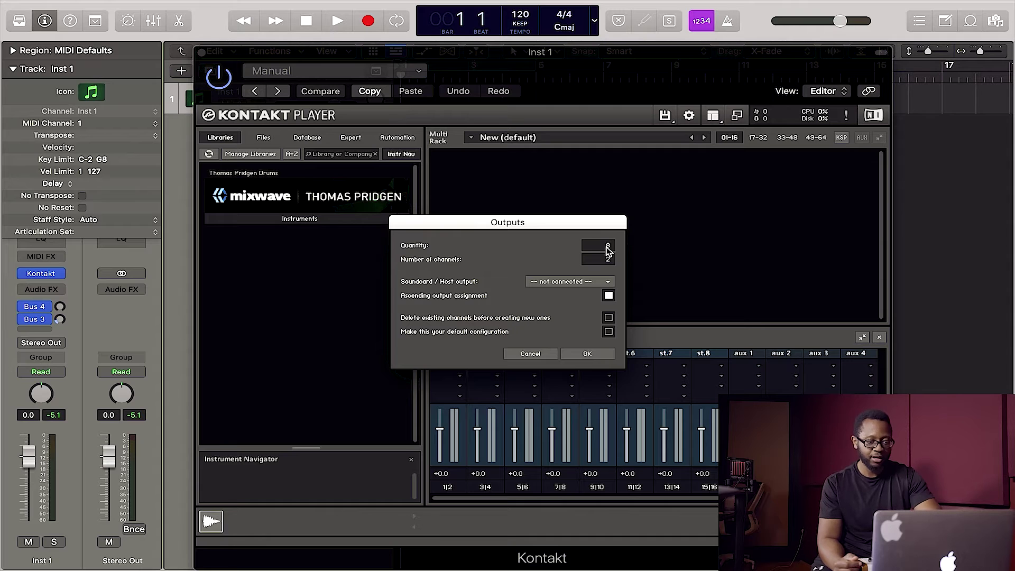
{"action": "double_click", "coordinate": [607, 259]}
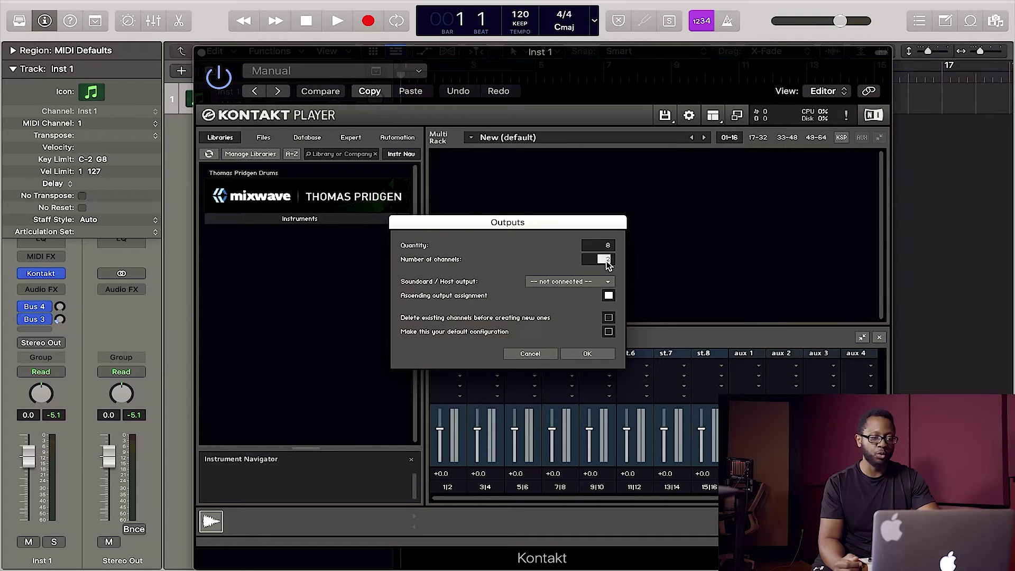
{"action": "type", "text": "1"}
{"action": "key", "text": "Return"}
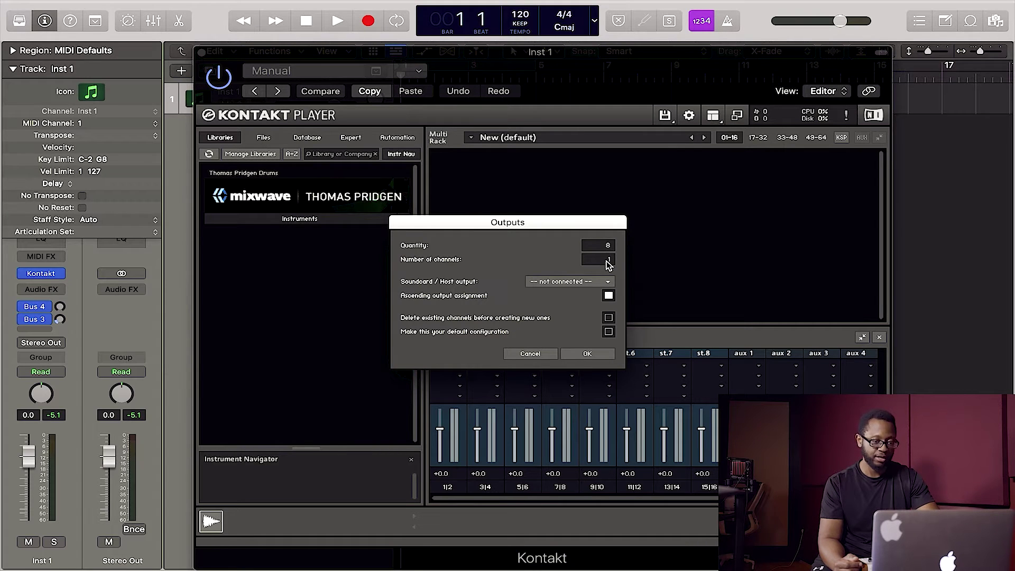
{"action": "left_click", "coordinate": [597, 286]}
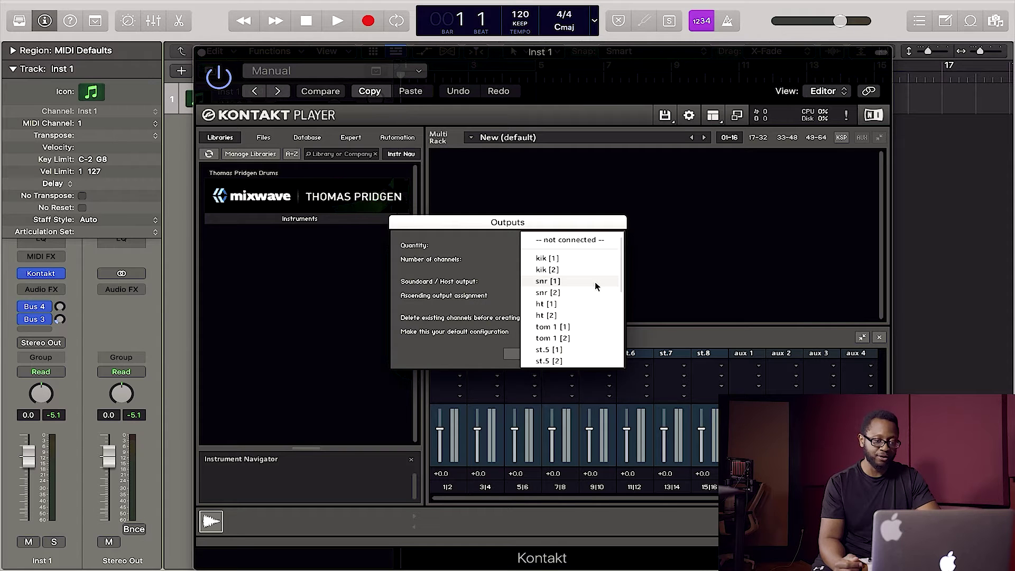
{"action": "scroll", "coordinate": [591, 283], "scroll_direction": "down", "scroll_amount": 10}
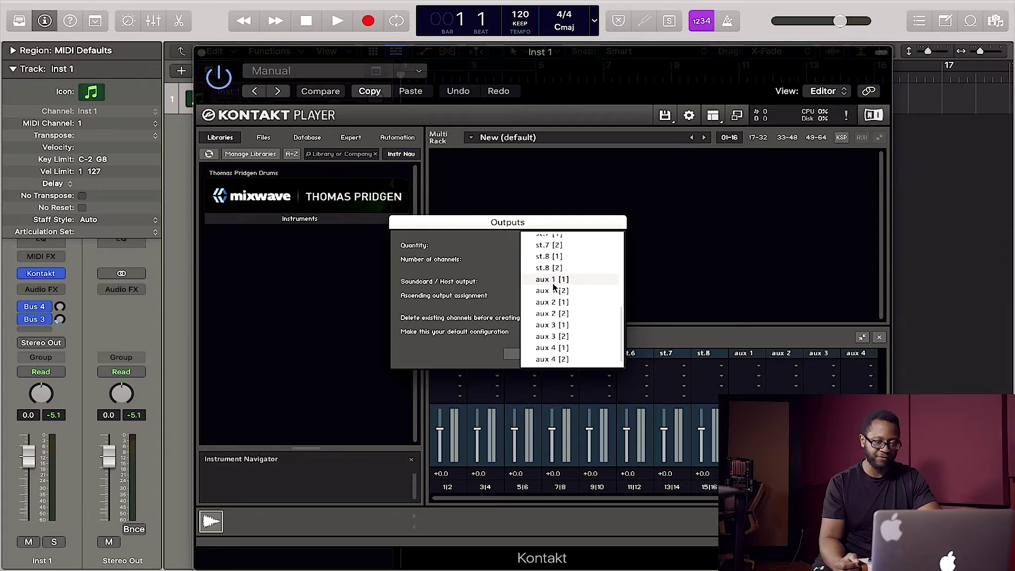
{"action": "left_click", "coordinate": [553, 280]}
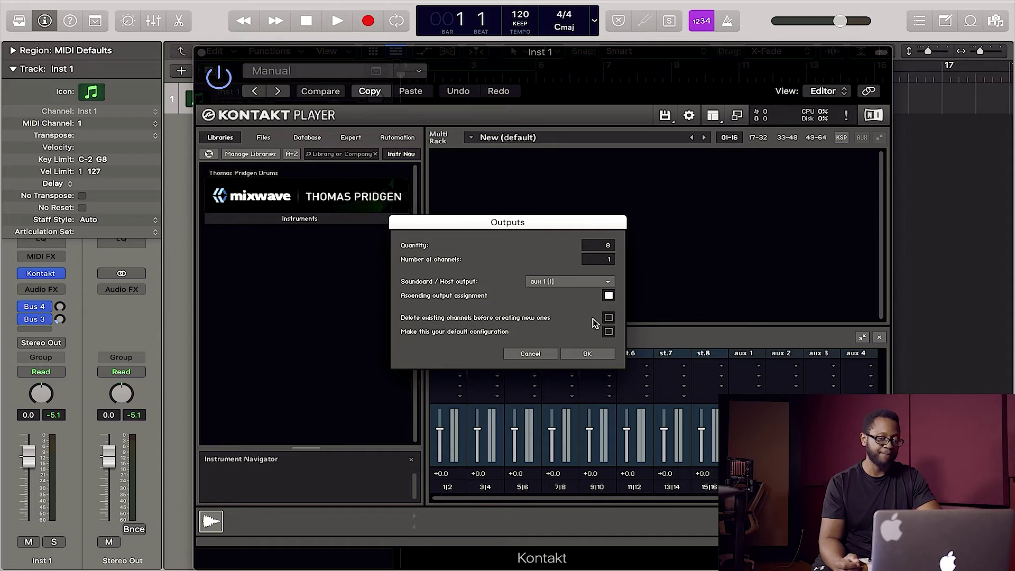
{"action": "left_click", "coordinate": [588, 355]}
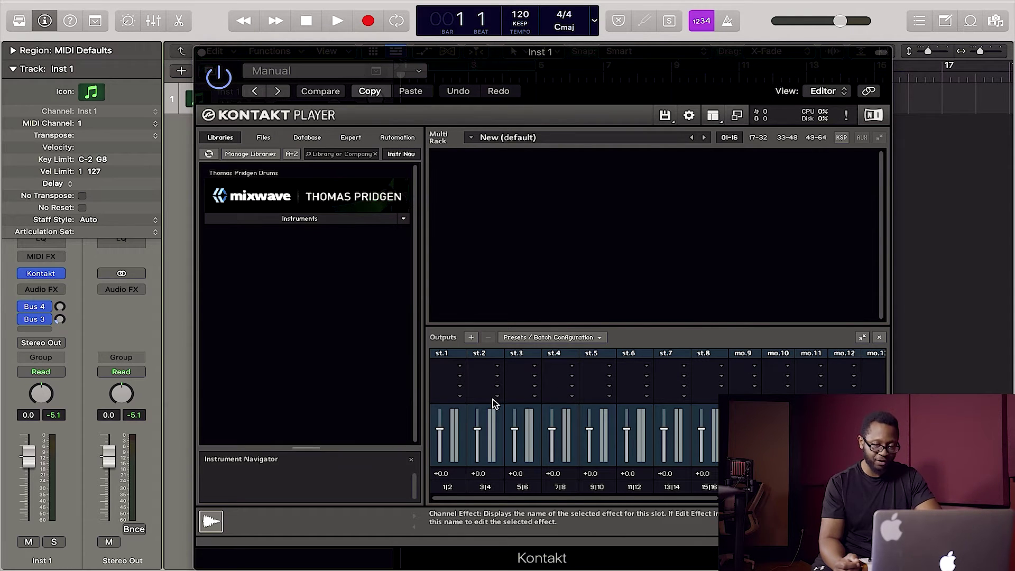
{"action": "scroll", "coordinate": [670, 392], "scroll_direction": "right", "scroll_amount": 5}
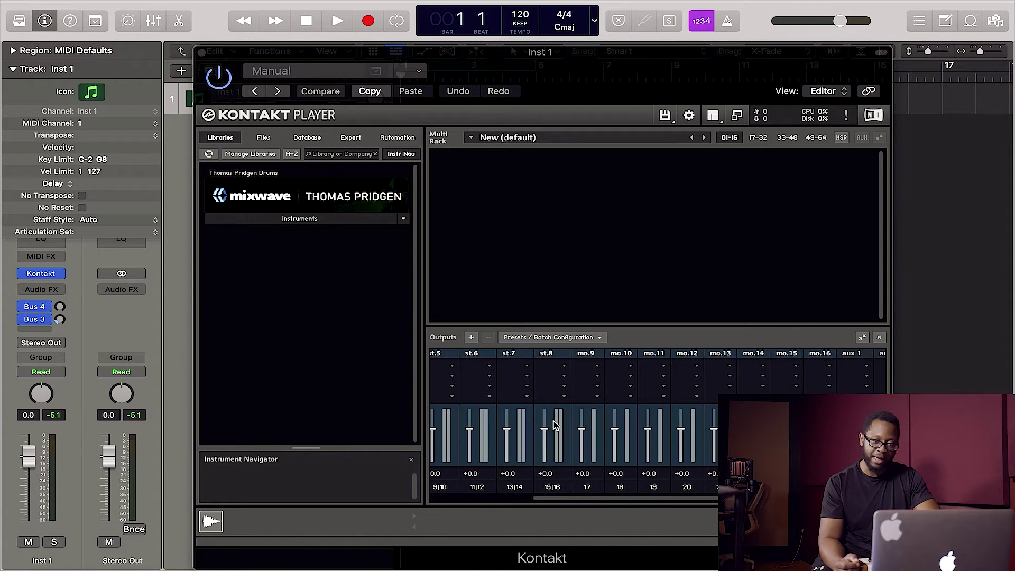
{"action": "scroll", "coordinate": [676, 393], "scroll_direction": "left", "scroll_amount": 5}
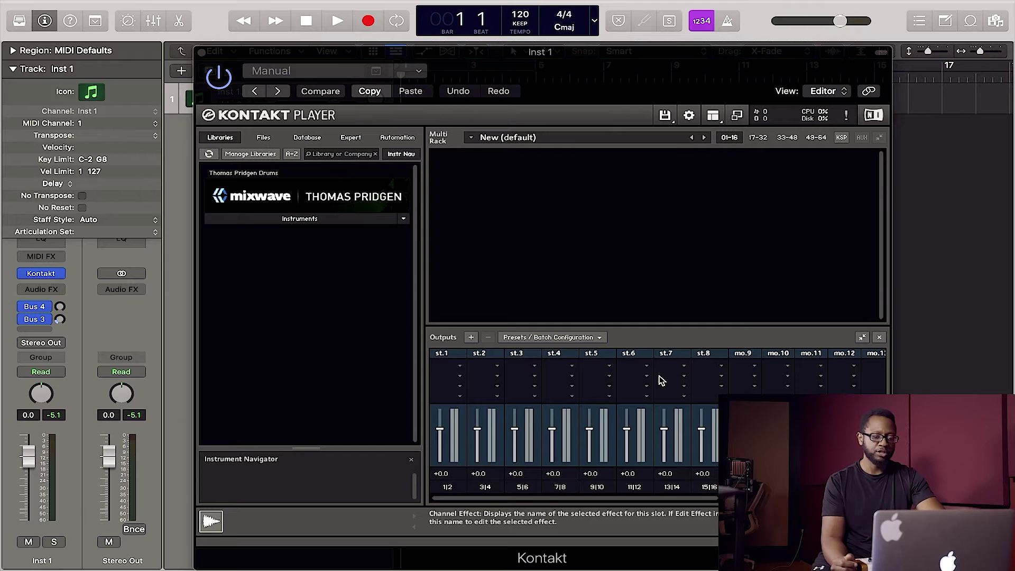
Rename the first stereo output channels, naming st.2 'Room' and starting st.3 as OH.
{"action": "left_click", "coordinate": [453, 357]}
{"action": "double_click", "coordinate": [452, 356]}
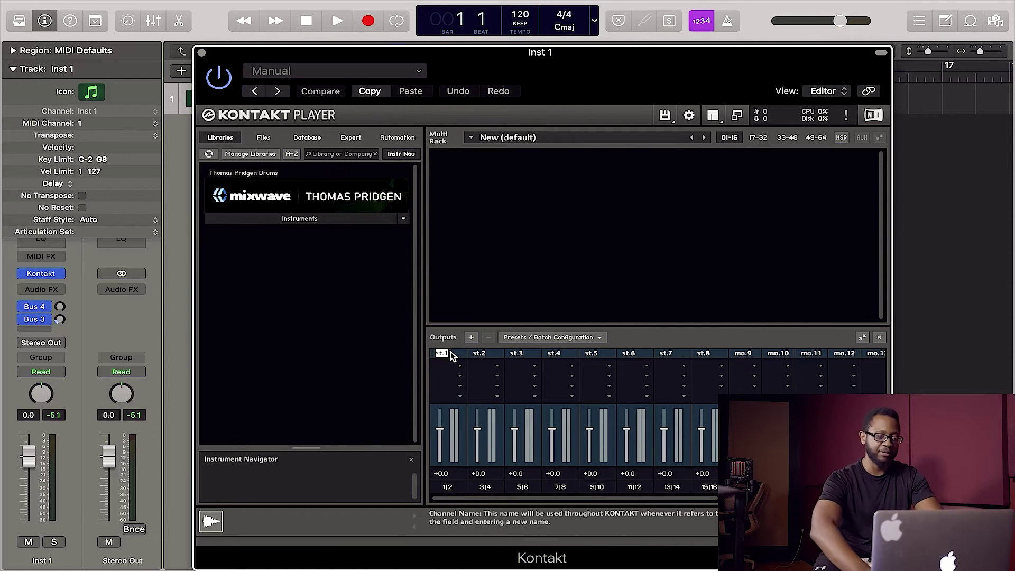
{"action": "type", "text": "Kit"}
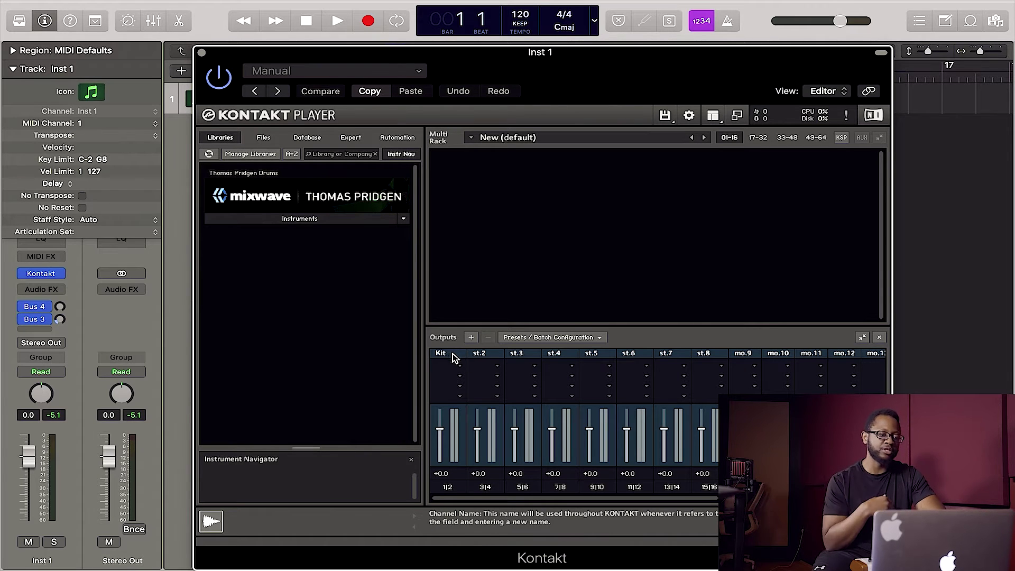
{"action": "double_click", "coordinate": [479, 353]}
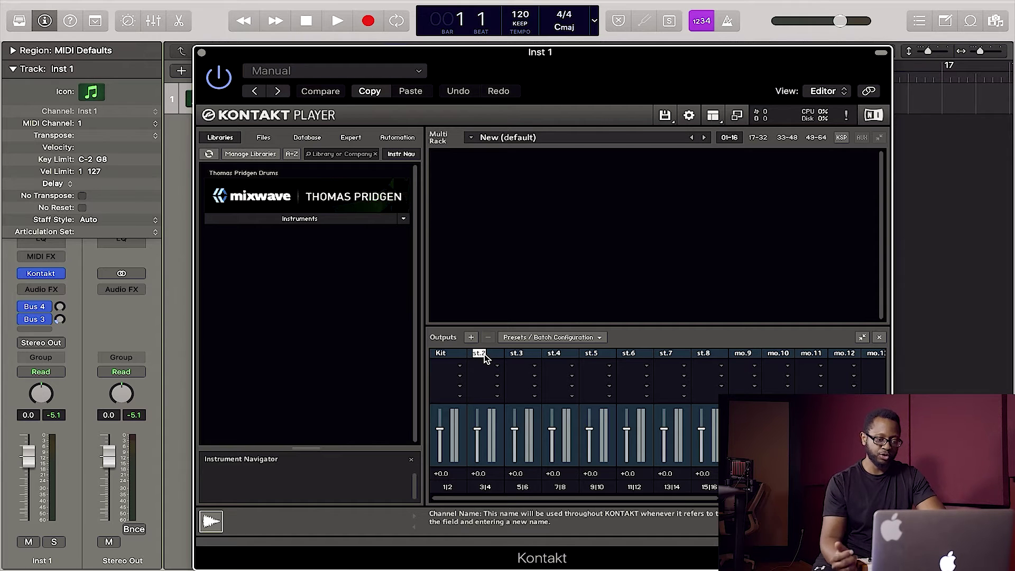
{"action": "type", "text": "Roo"}
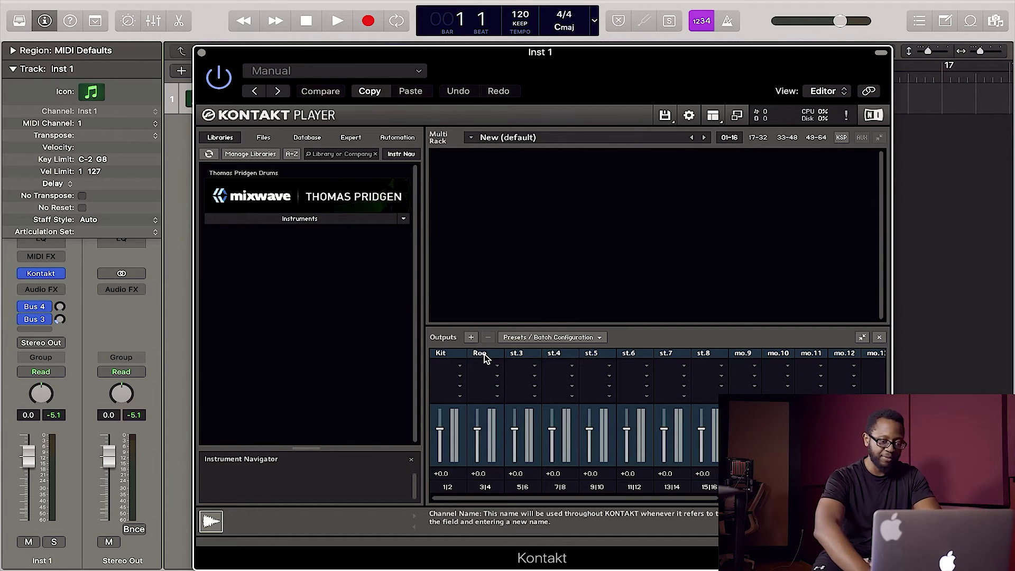
{"action": "type", "text": "m"}
{"action": "key", "text": "Return"}
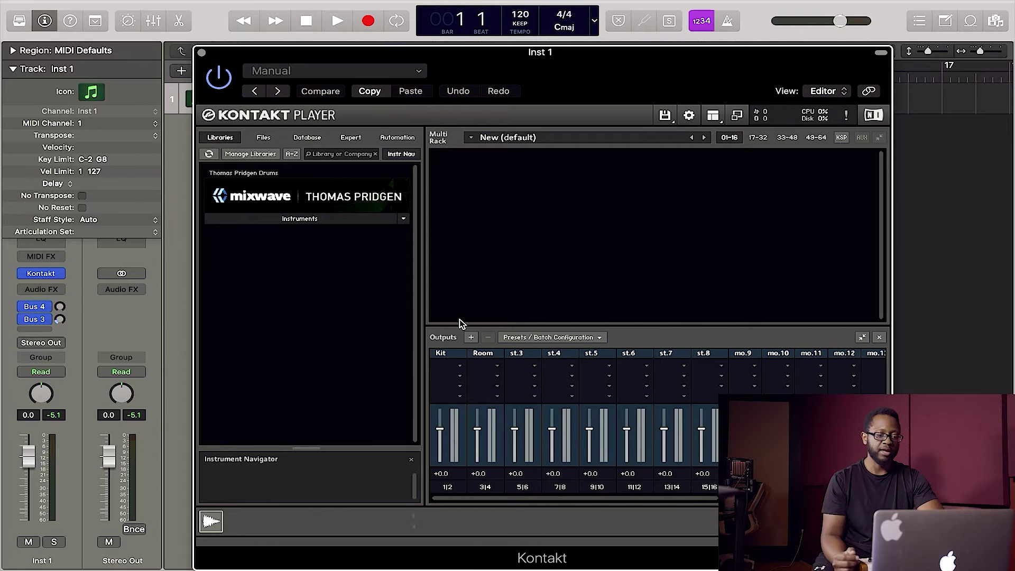
{"action": "double_click", "coordinate": [518, 353]}
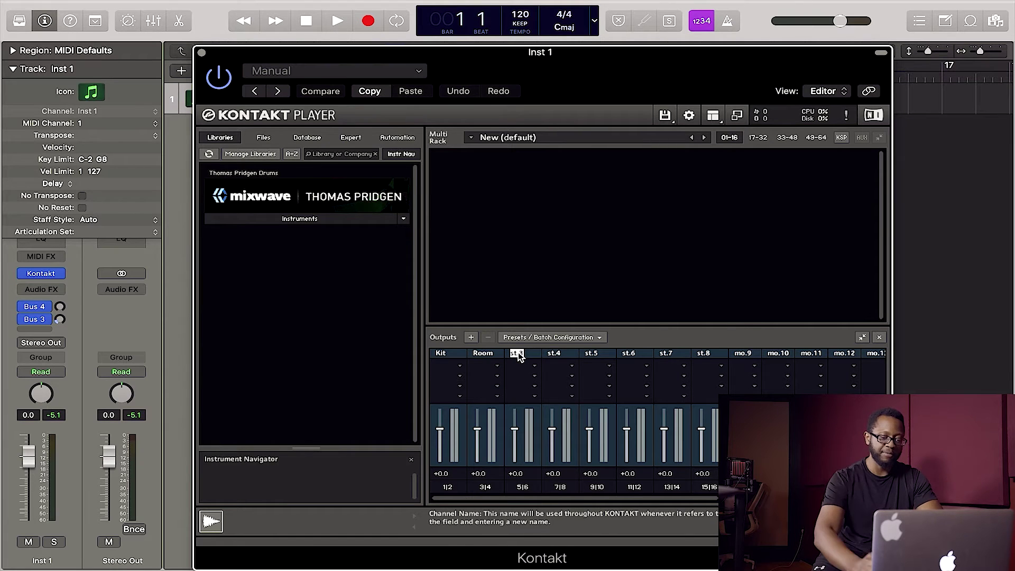
{"action": "type", "text": "OH"}
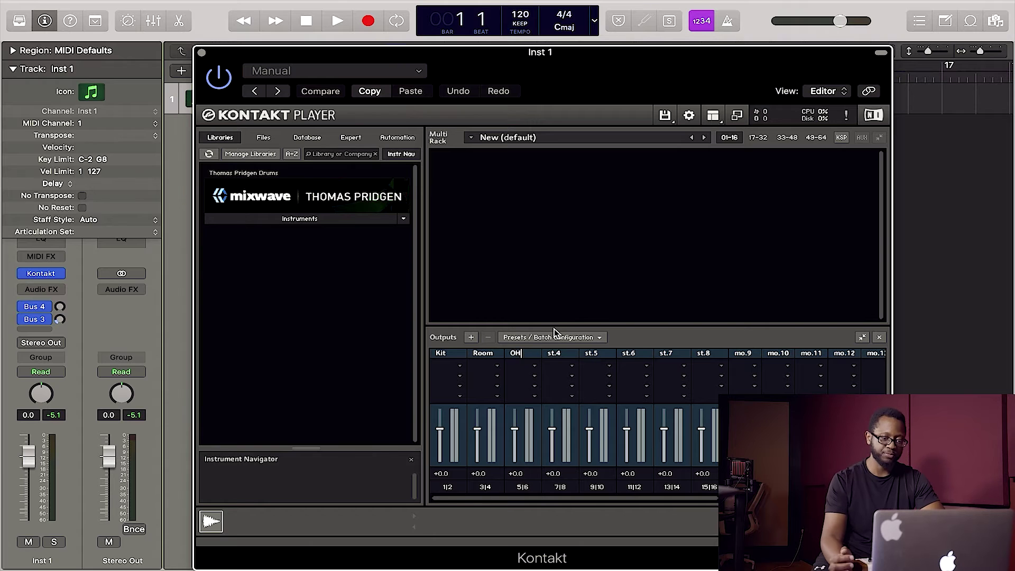
Rename mono outputs mo.9 and mo.10 to Kick and Snare, and start renaming mo.11 to HHat.
{"action": "scroll", "coordinate": [529, 356], "scroll_direction": "right", "scroll_amount": 5}
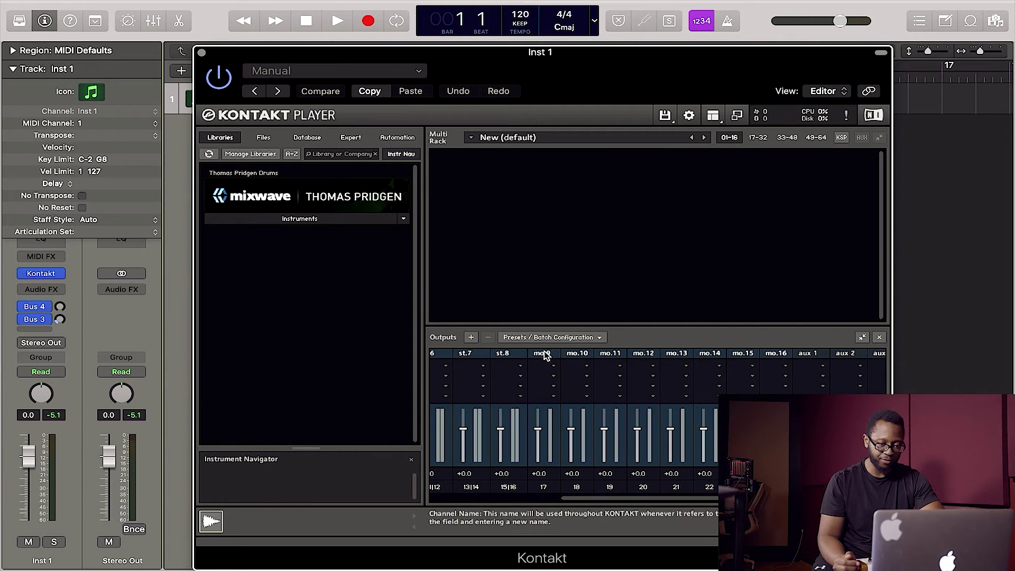
{"action": "double_click", "coordinate": [538, 354]}
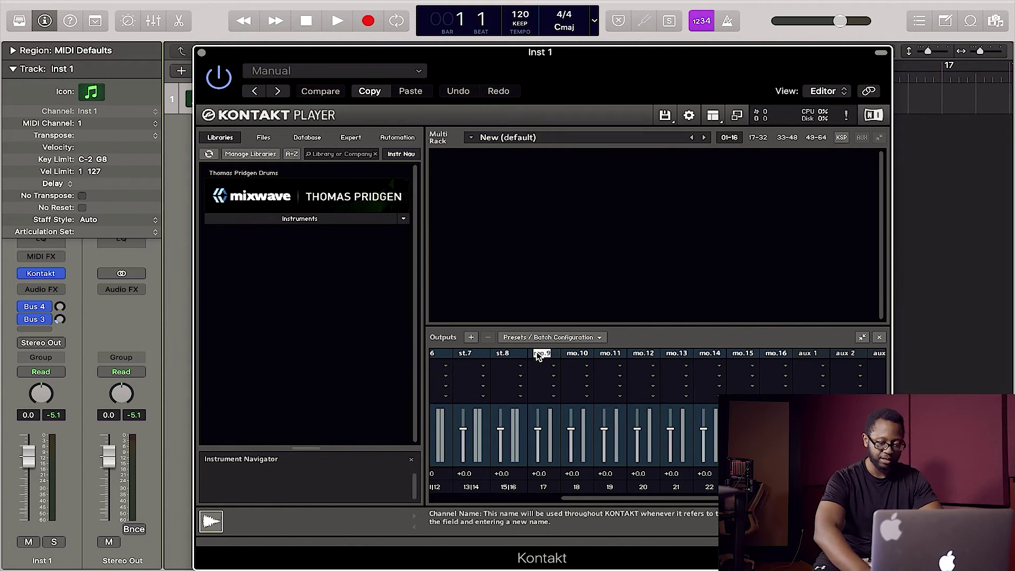
{"action": "key", "text": "BackSpace"}
{"action": "key", "text": "Return"}
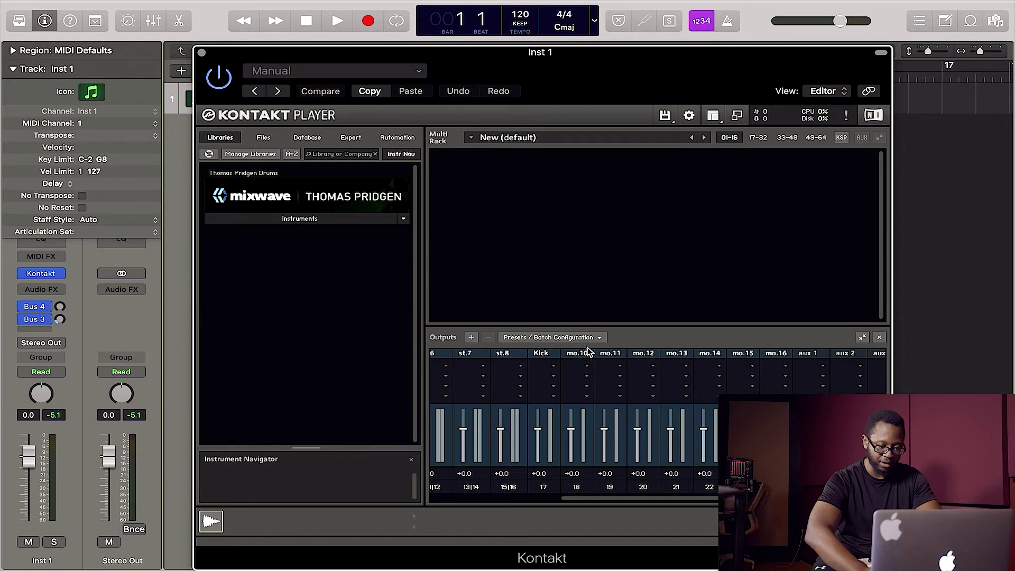
{"action": "double_click", "coordinate": [581, 353]}
{"action": "key", "text": "BackSpace"}
{"action": "type", "text": "Snar"}
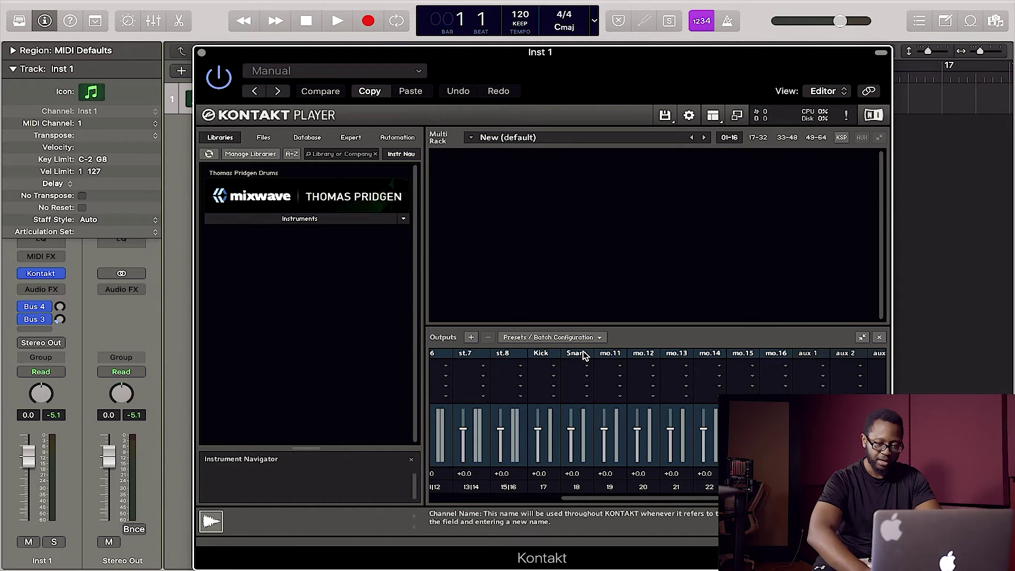
{"action": "type", "text": "e"}
{"action": "key", "text": "Return"}
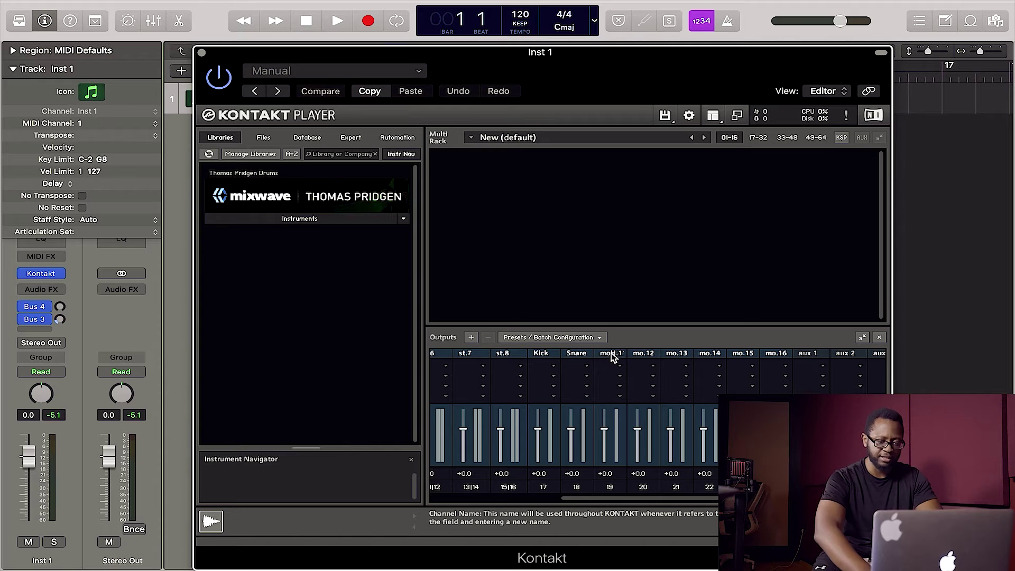
{"action": "double_click", "coordinate": [611, 354]}
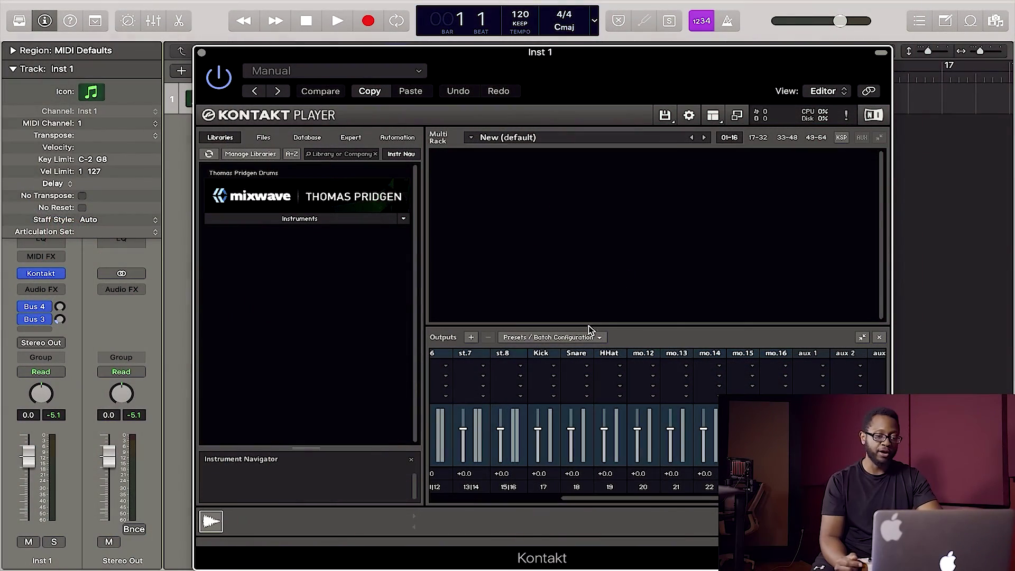
Open Kontakt's output Presets / Batch Configuration menu.
{"action": "left_click", "coordinate": [591, 338]}
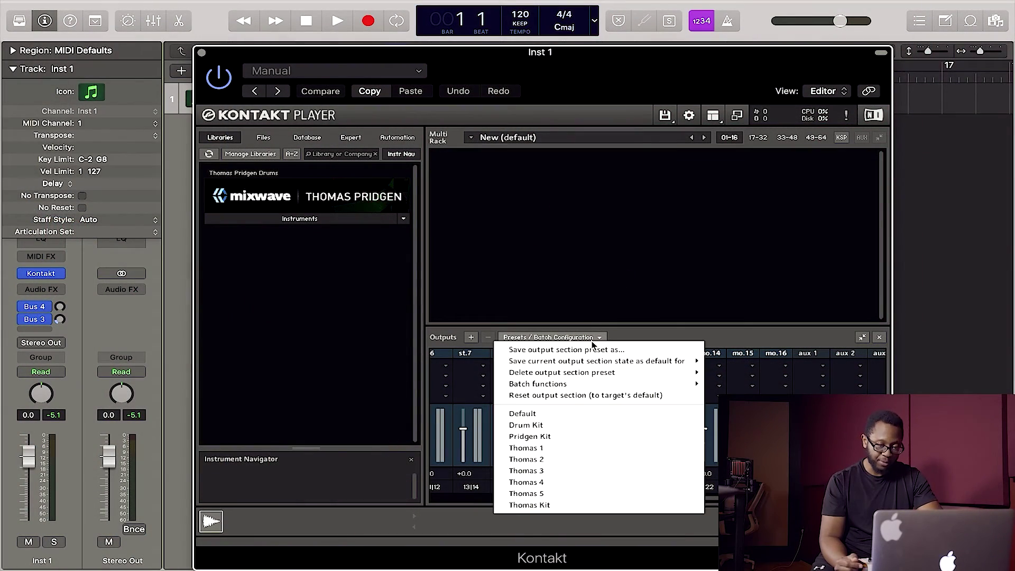
{"action": "mouse_move", "coordinate": [574, 366]}
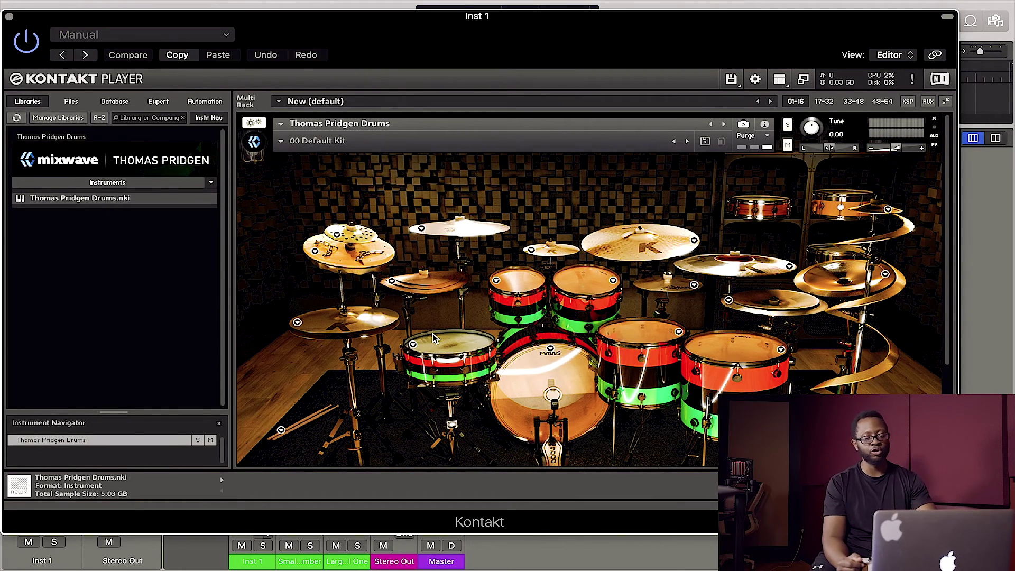
Route the kit's kick and snare to the Kick and Snare outputs and set the CYMBALS hi-hat output.
{"action": "scroll", "coordinate": [433, 339], "scroll_direction": "down", "scroll_amount": 5}
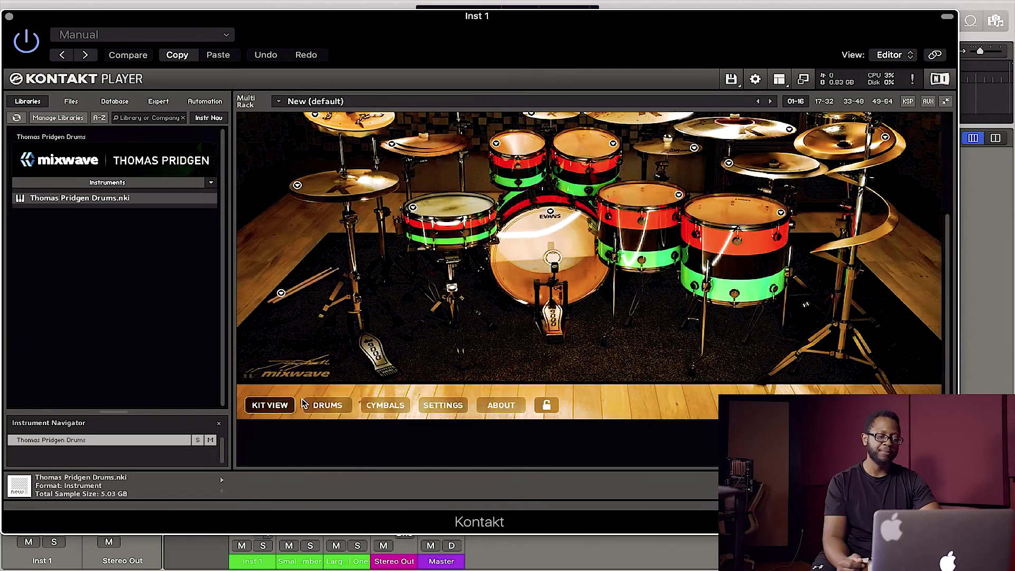
{"action": "left_click", "coordinate": [305, 404]}
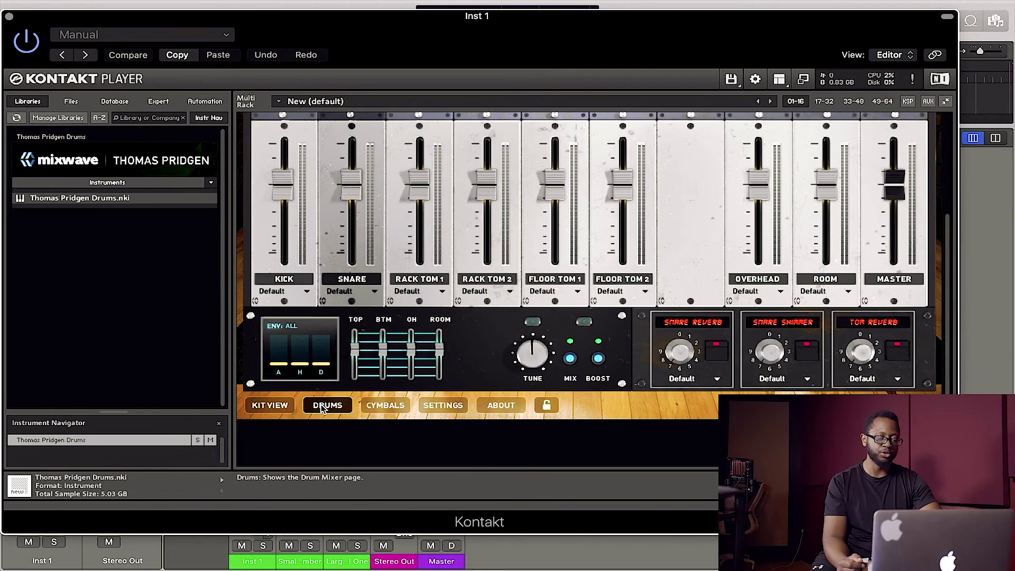
{"action": "left_click", "coordinate": [308, 295]}
{"action": "left_click", "coordinate": [302, 424]}
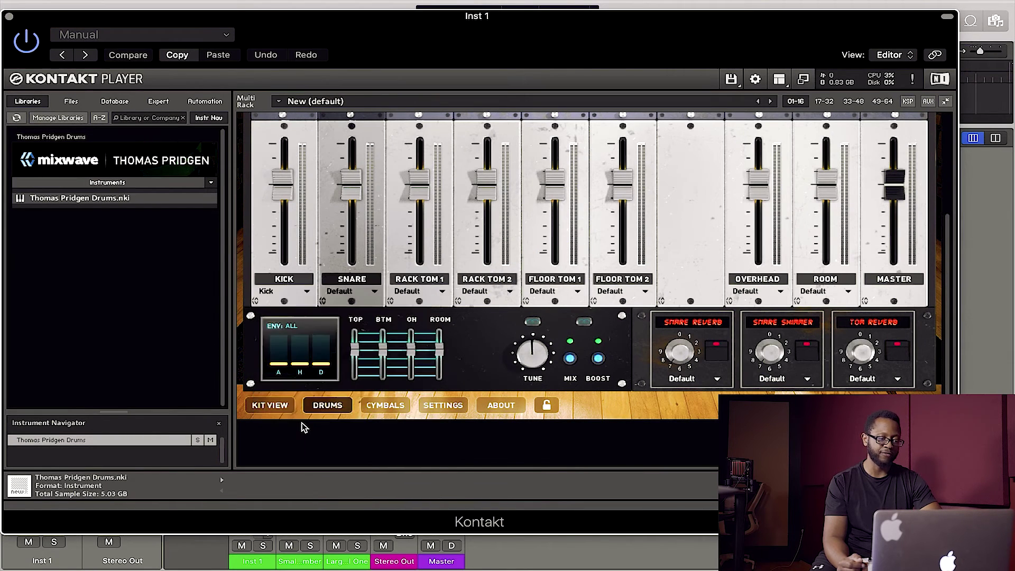
{"action": "left_click", "coordinate": [374, 292]}
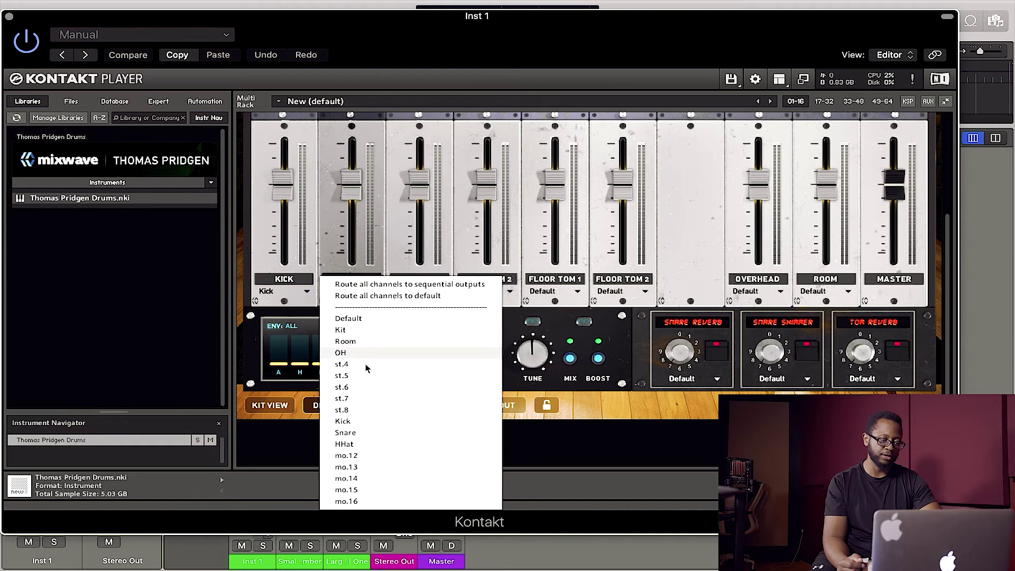
{"action": "left_click", "coordinate": [356, 434]}
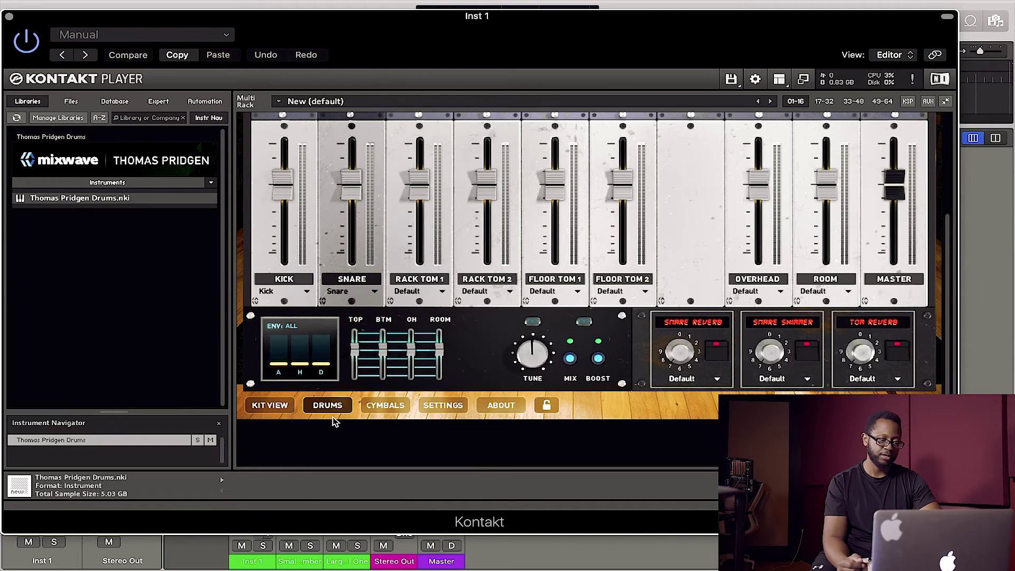
{"action": "left_click", "coordinate": [378, 412]}
{"action": "left_click", "coordinate": [299, 294]}
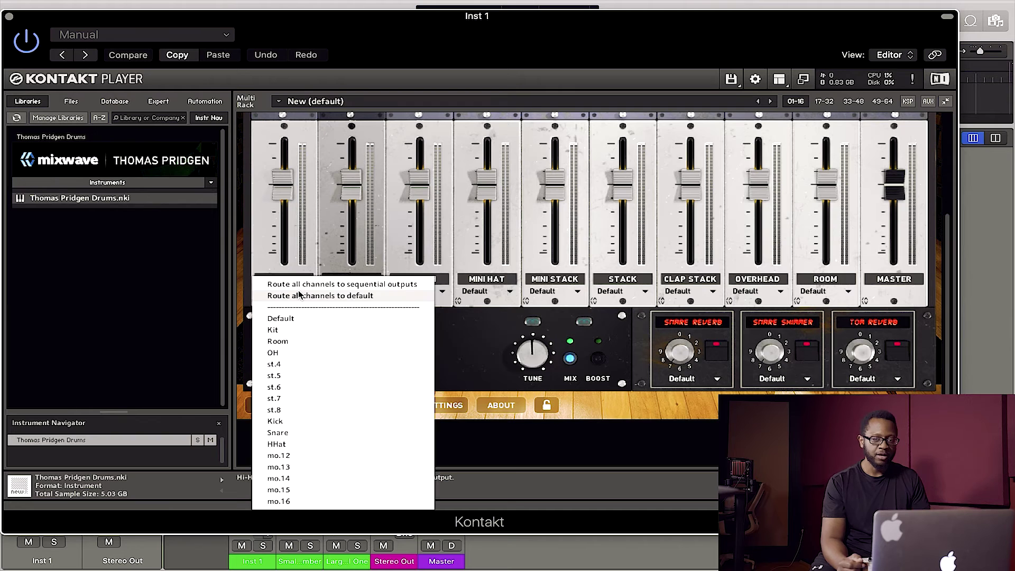
{"action": "left_click", "coordinate": [300, 295]}
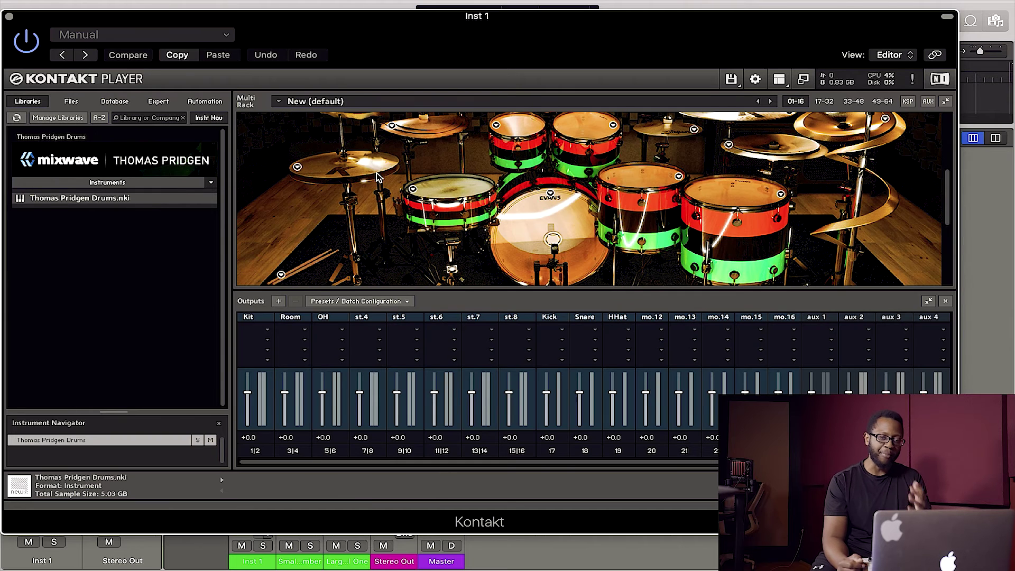
{"action": "left_click", "coordinate": [9, 18]}
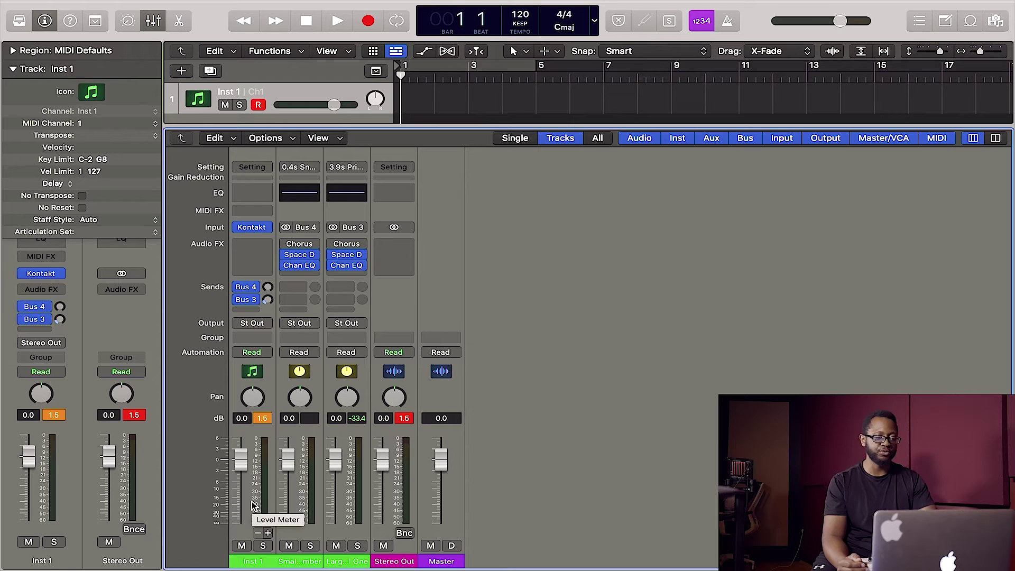
Add three aux channels from the Inst 1 strip, fed by Kontakt outputs 3-4, 5-6 and 7-8.
{"action": "left_click", "coordinate": [262, 544]}
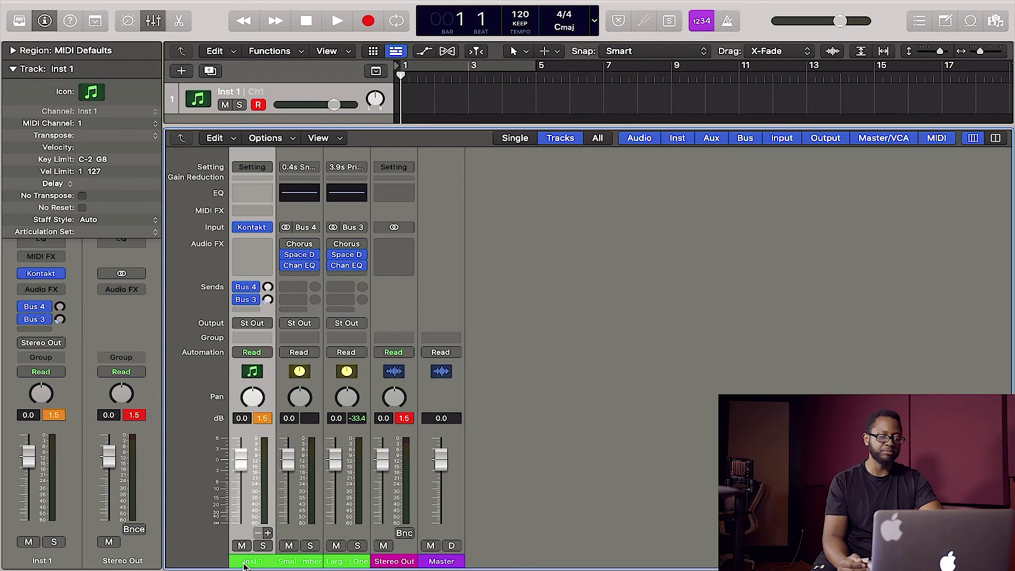
{"action": "left_click", "coordinate": [268, 533]}
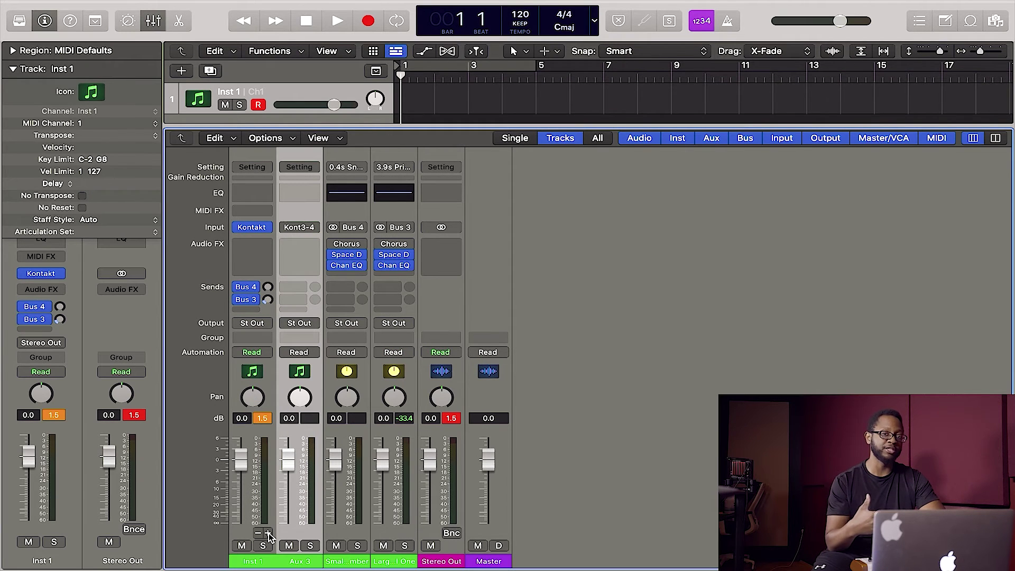
{"action": "left_click", "coordinate": [268, 533]}
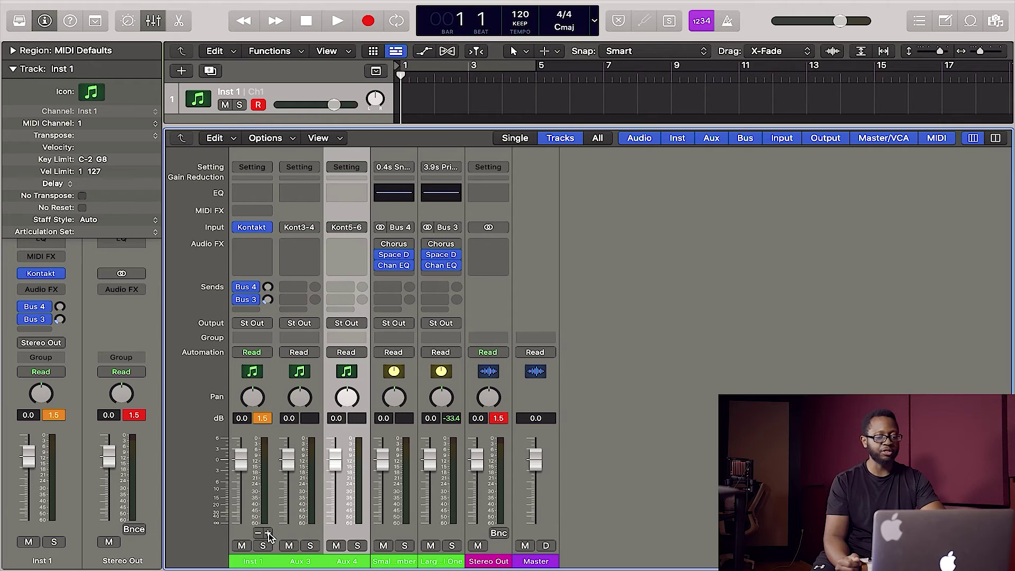
{"action": "left_click", "coordinate": [268, 533]}
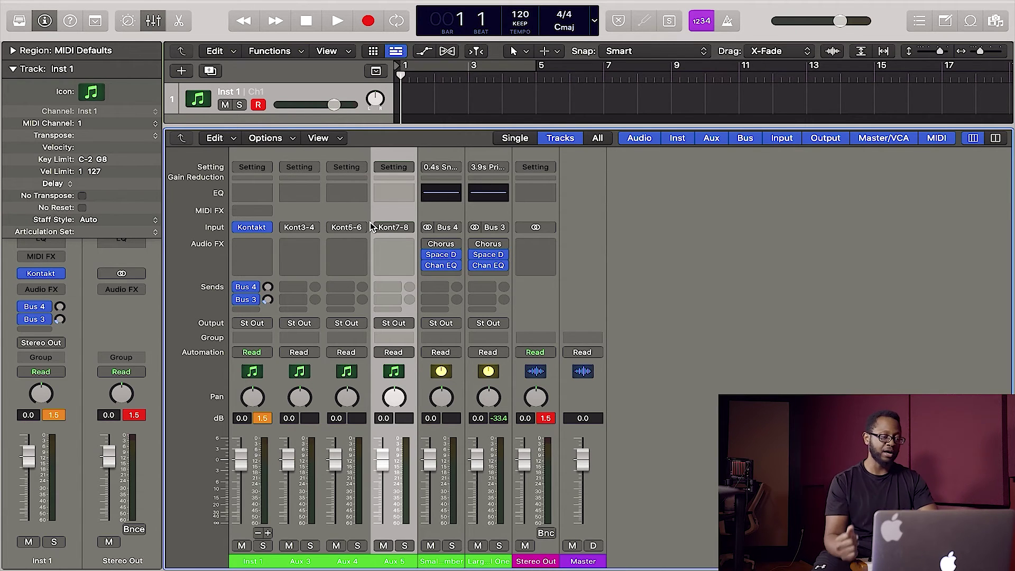
Set the Aux 3, Aux 4 and Aux 5 inputs to Kontakt outputs Konta17, Konta18 and Konta19.
{"action": "left_click", "coordinate": [294, 228]}
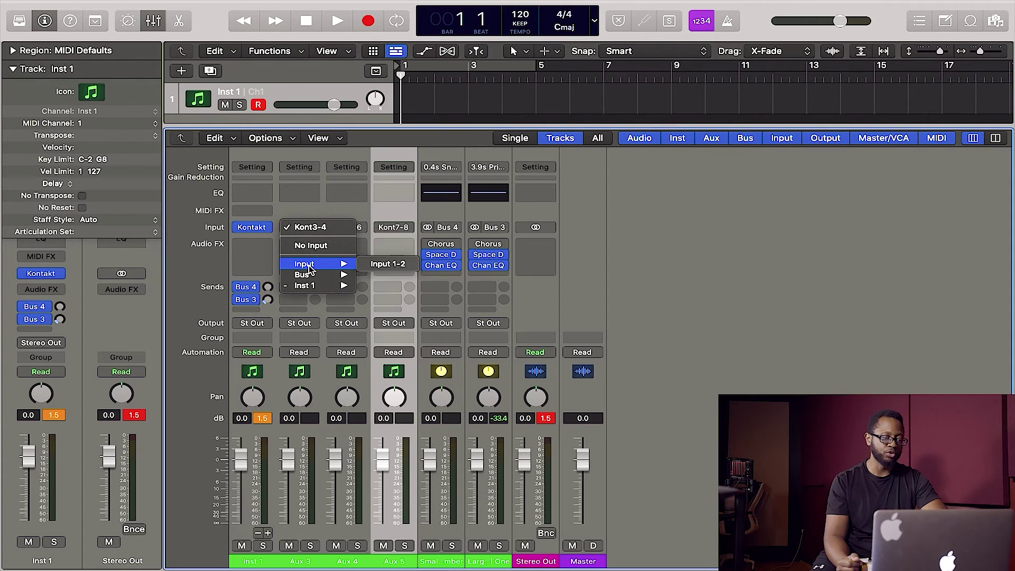
{"action": "mouse_move", "coordinate": [309, 287]}
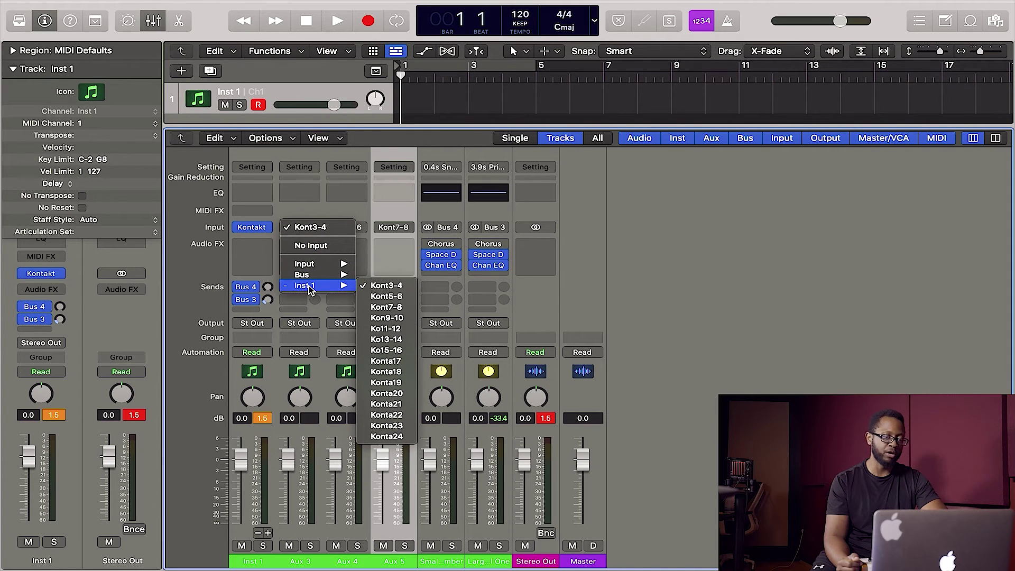
{"action": "left_click", "coordinate": [372, 364]}
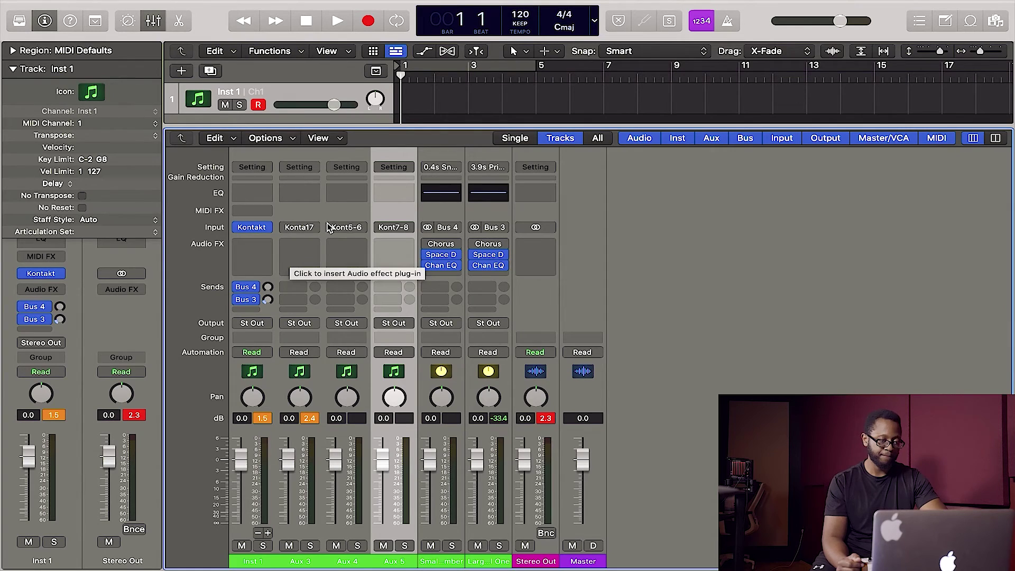
{"action": "left_click", "coordinate": [344, 228]}
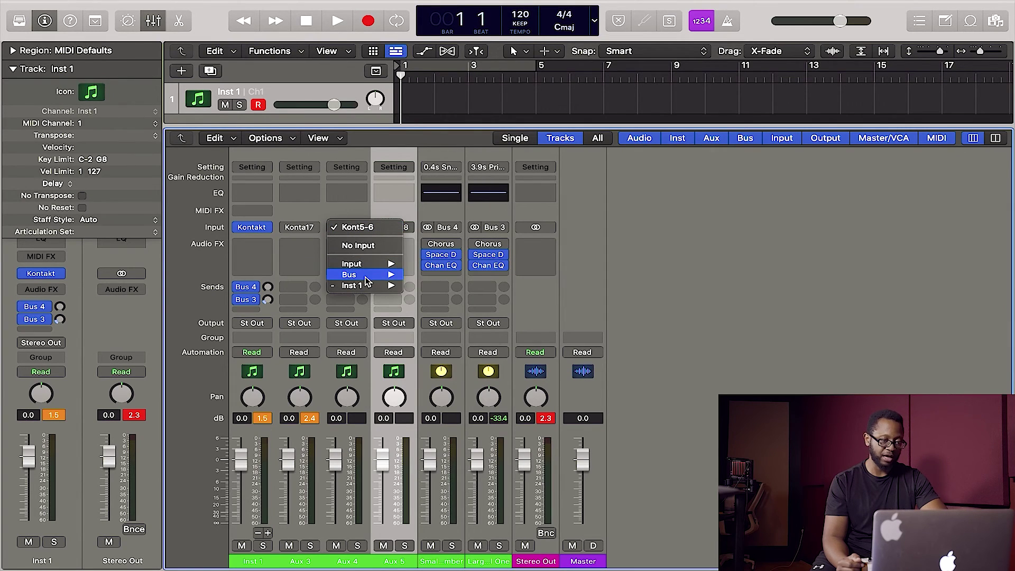
{"action": "mouse_move", "coordinate": [367, 291]}
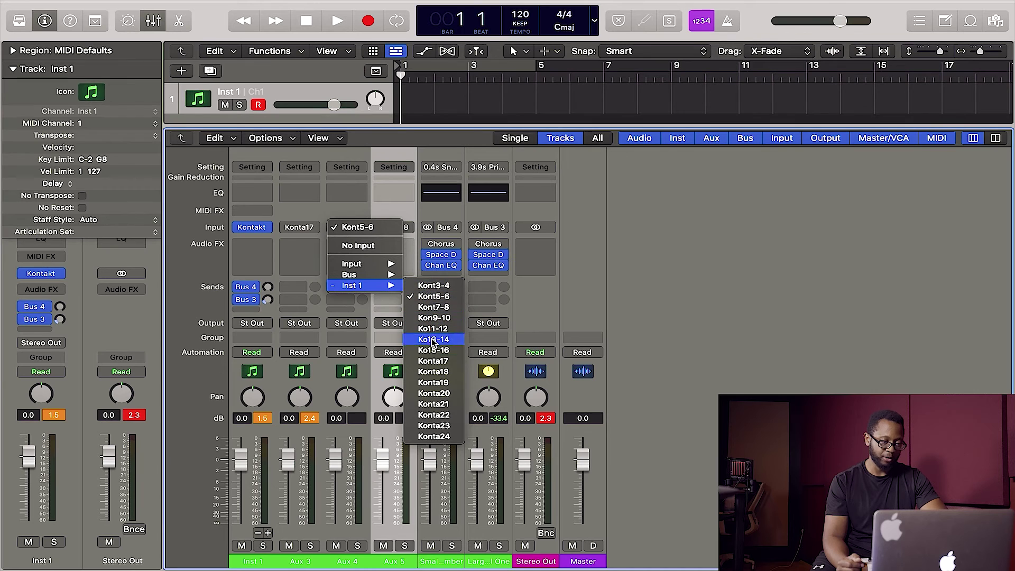
{"action": "left_click", "coordinate": [433, 372]}
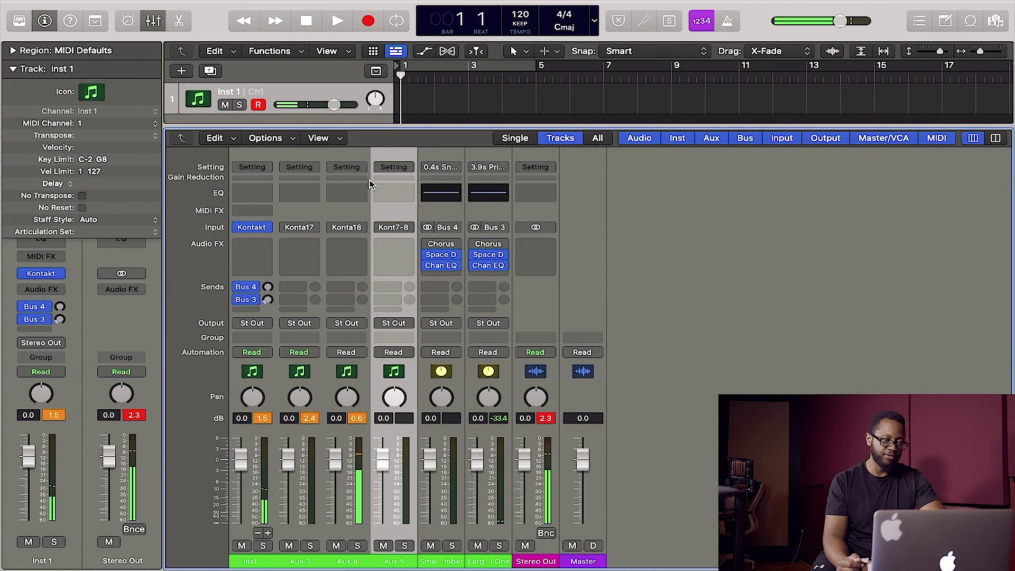
{"action": "left_click", "coordinate": [395, 227]}
{"action": "mouse_move", "coordinate": [450, 286]}
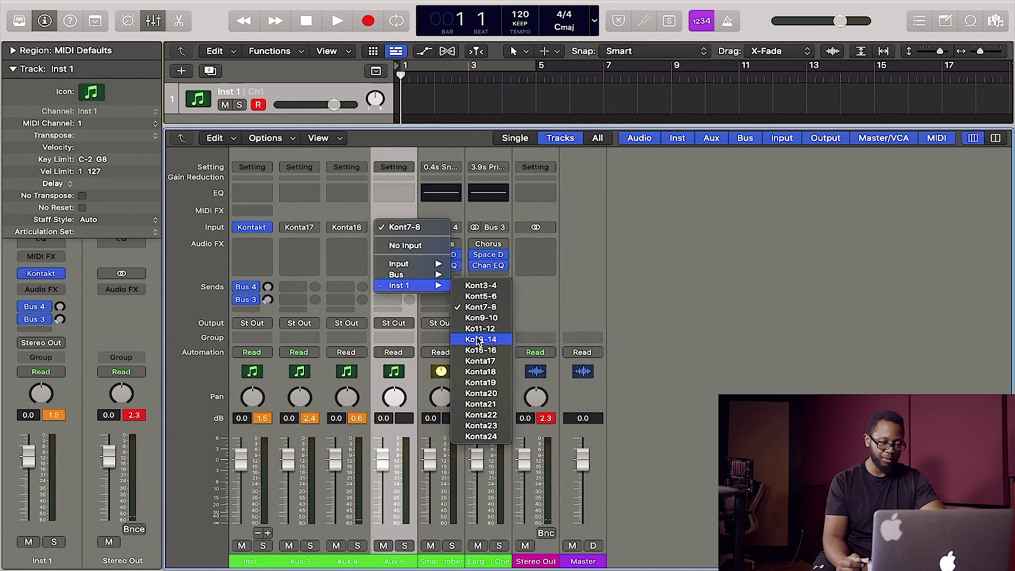
{"action": "left_click", "coordinate": [483, 383]}
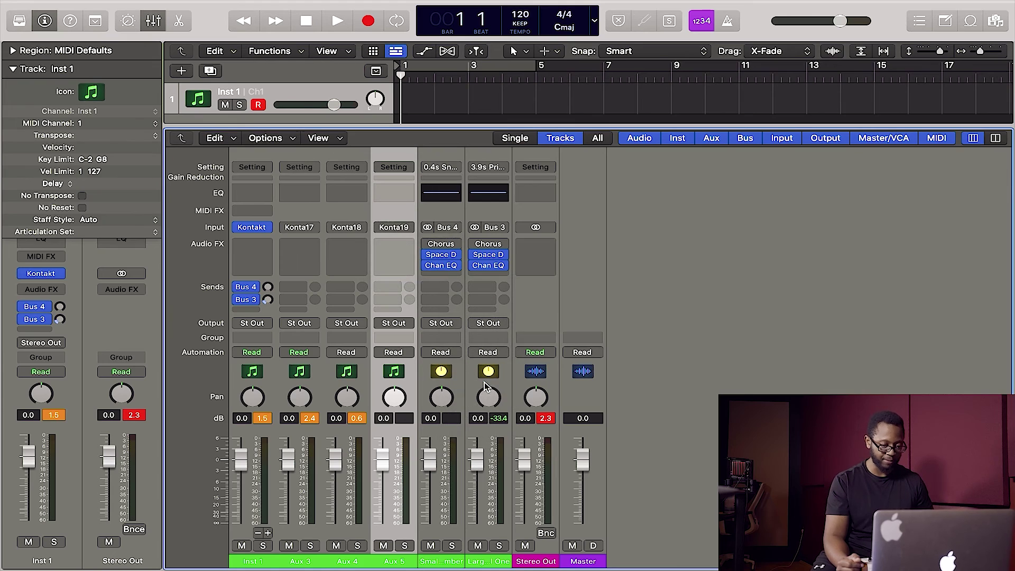